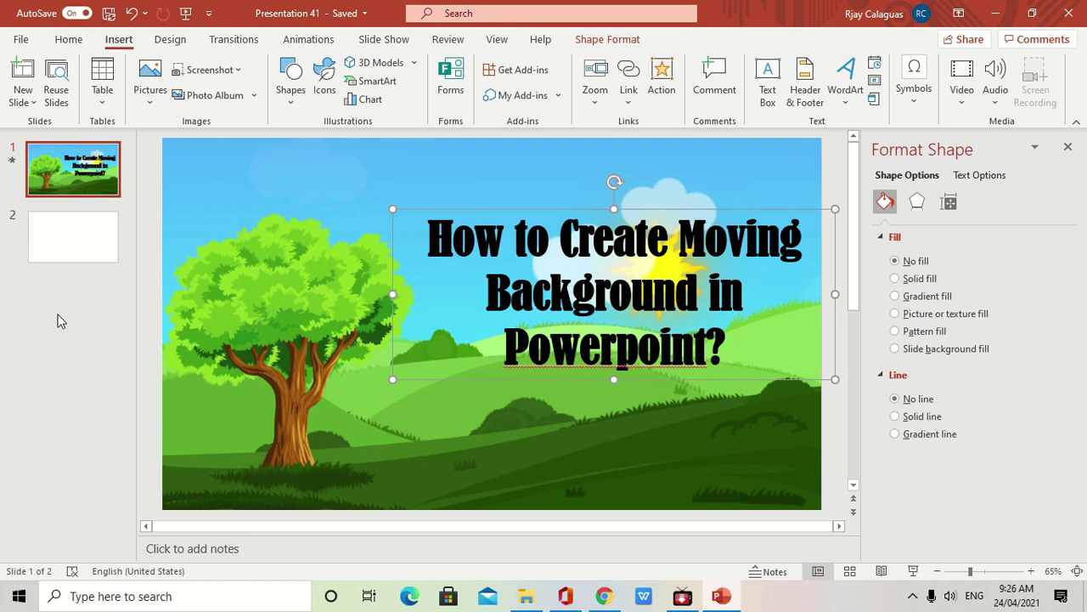
# Preview the current background in a slide show, then return to editing
pyautogui.moveTo(175, 158)
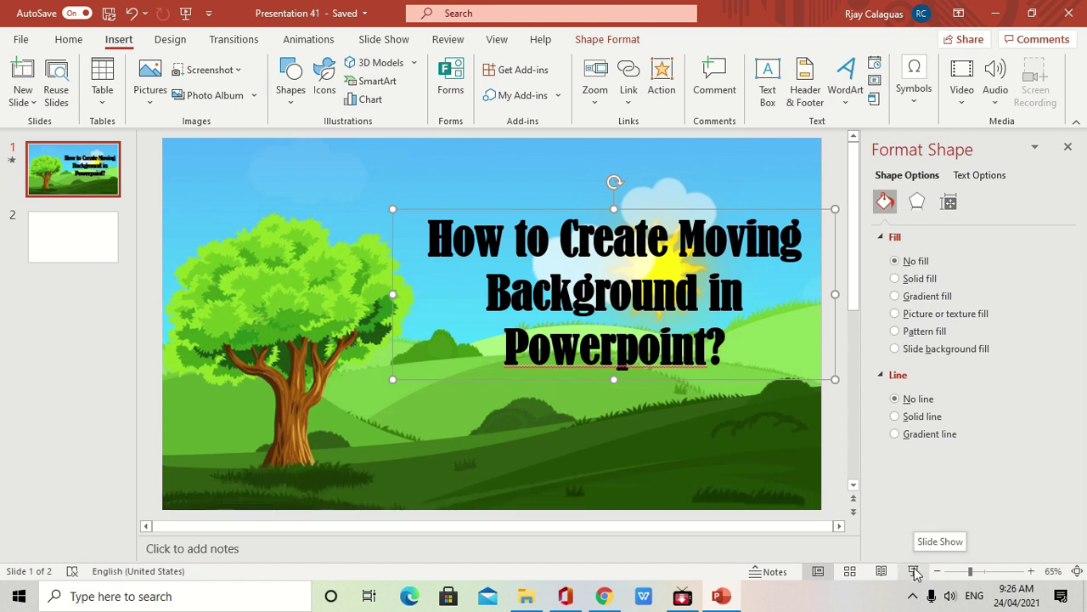
pyautogui.click(914, 572)
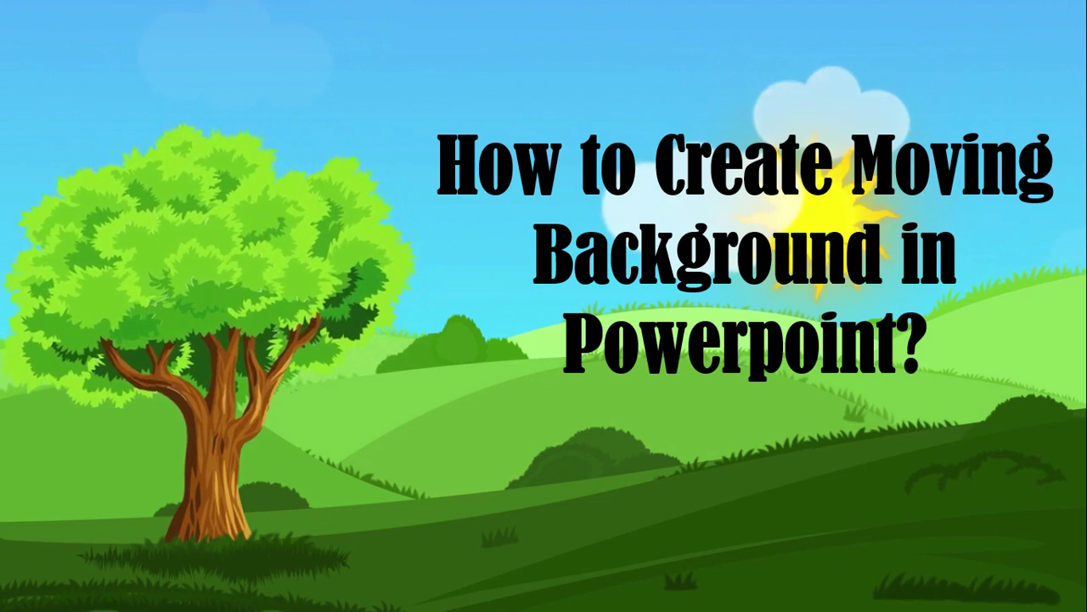
pyautogui.press('Escape')
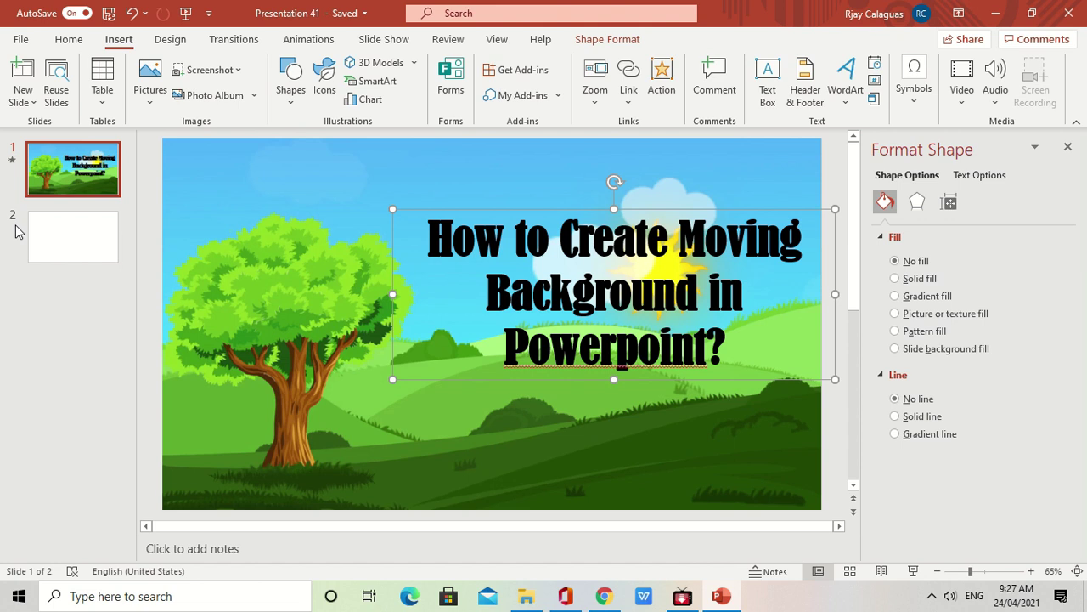
# Delete the title and text placeholders from slide 2
pyautogui.click(60, 240)
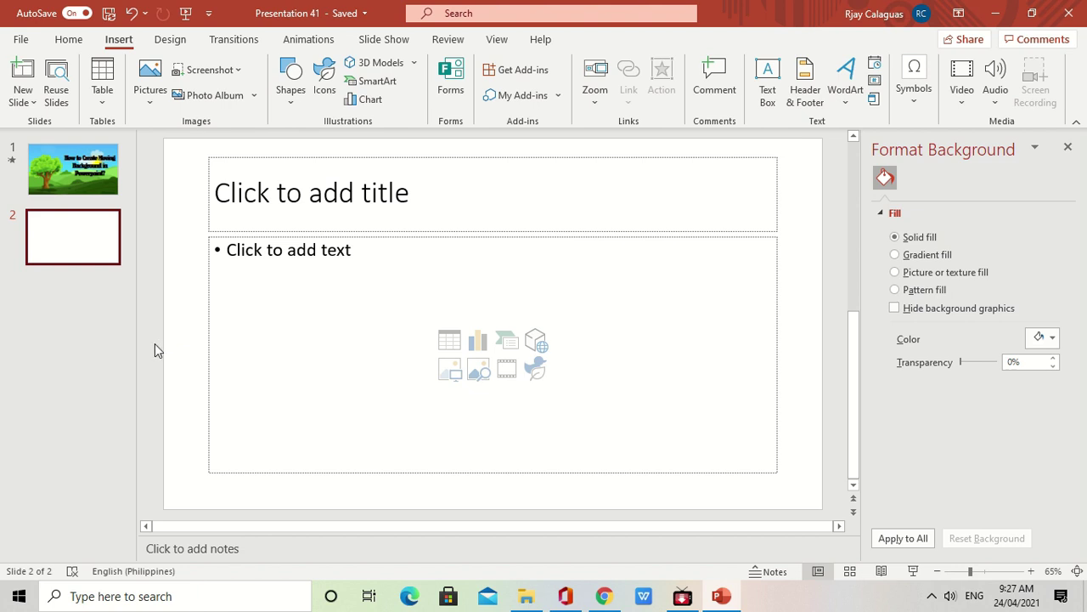
pyautogui.click(441, 157)
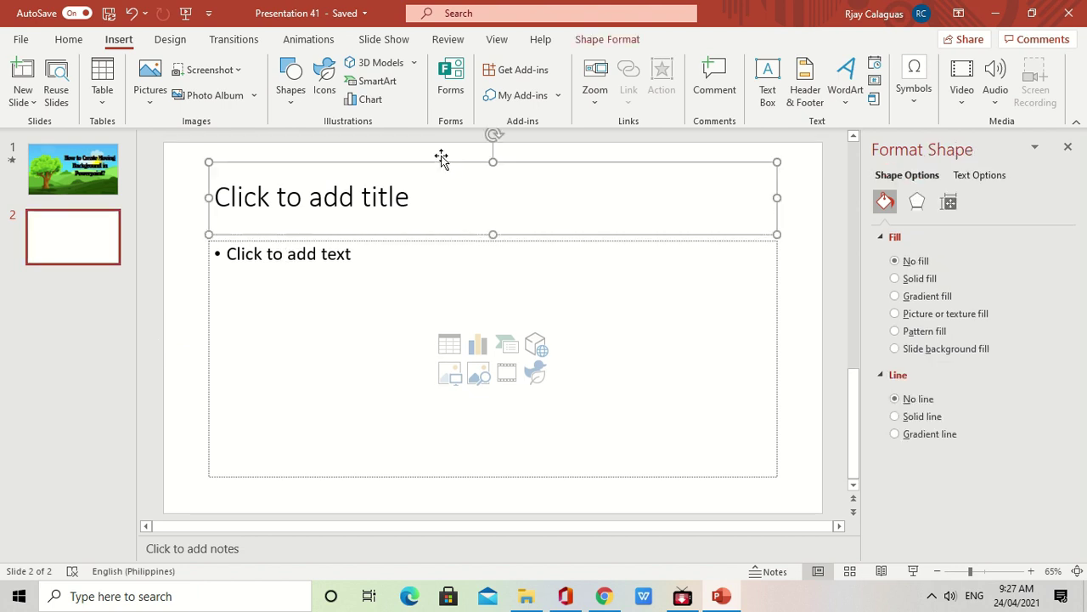
pyautogui.press('Delete')
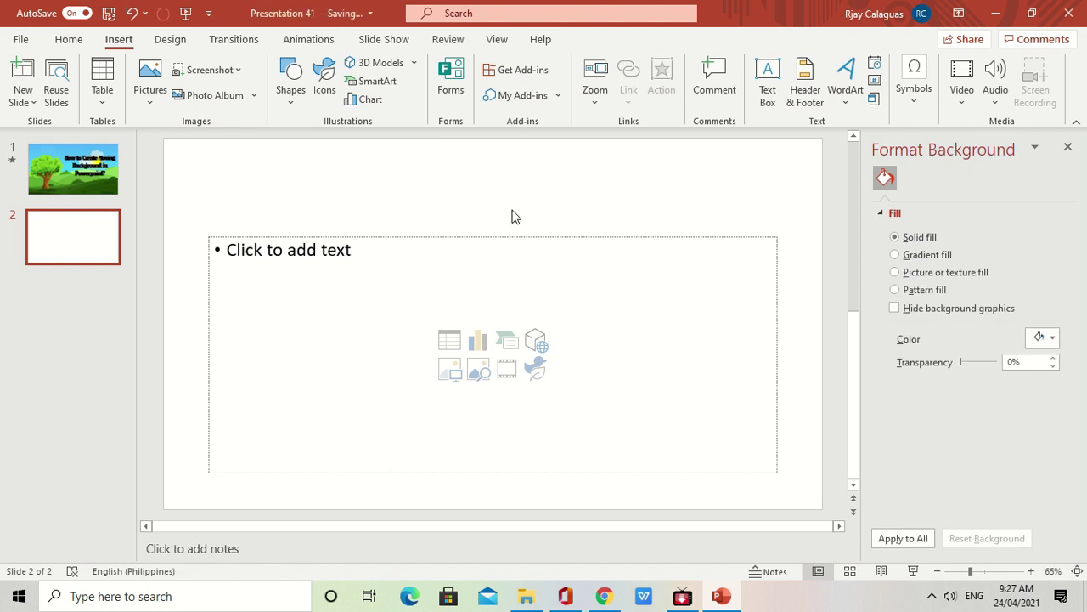
pyautogui.click(510, 238)
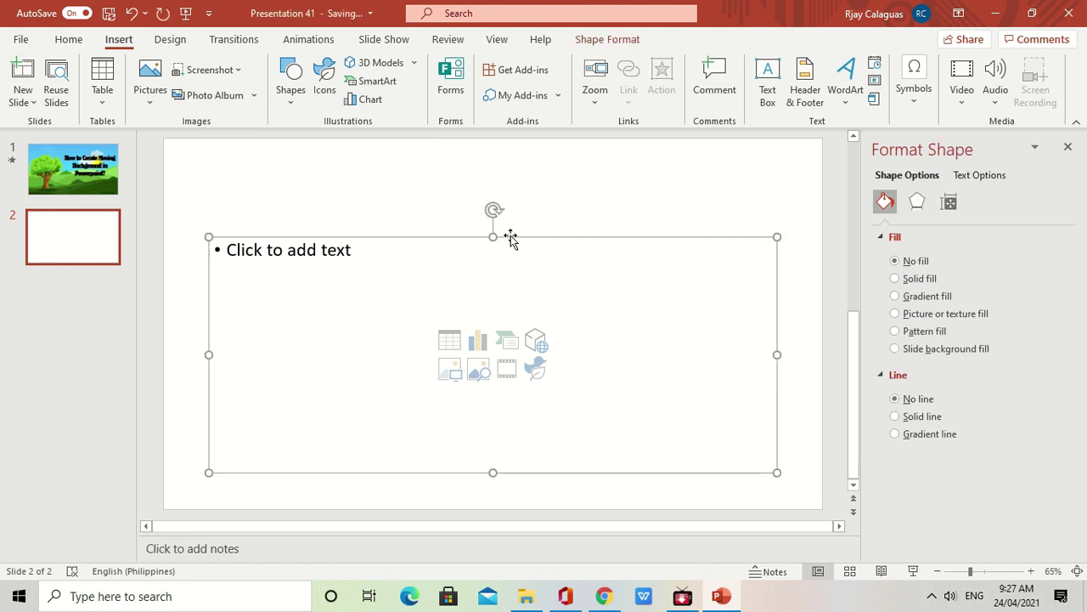
pyautogui.press('Delete')
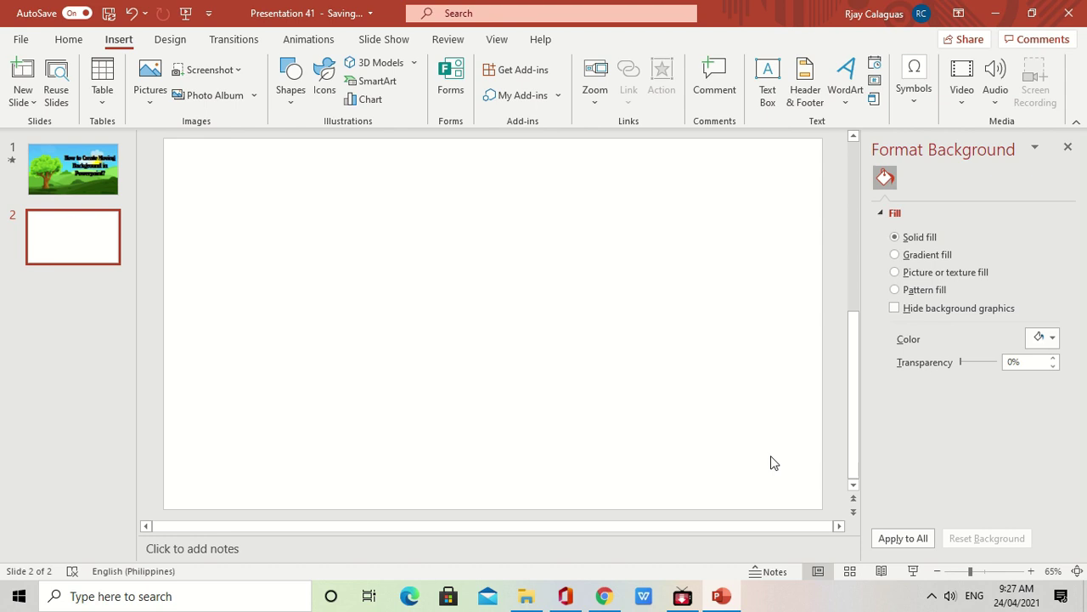
pyautogui.moveTo(612, 597)
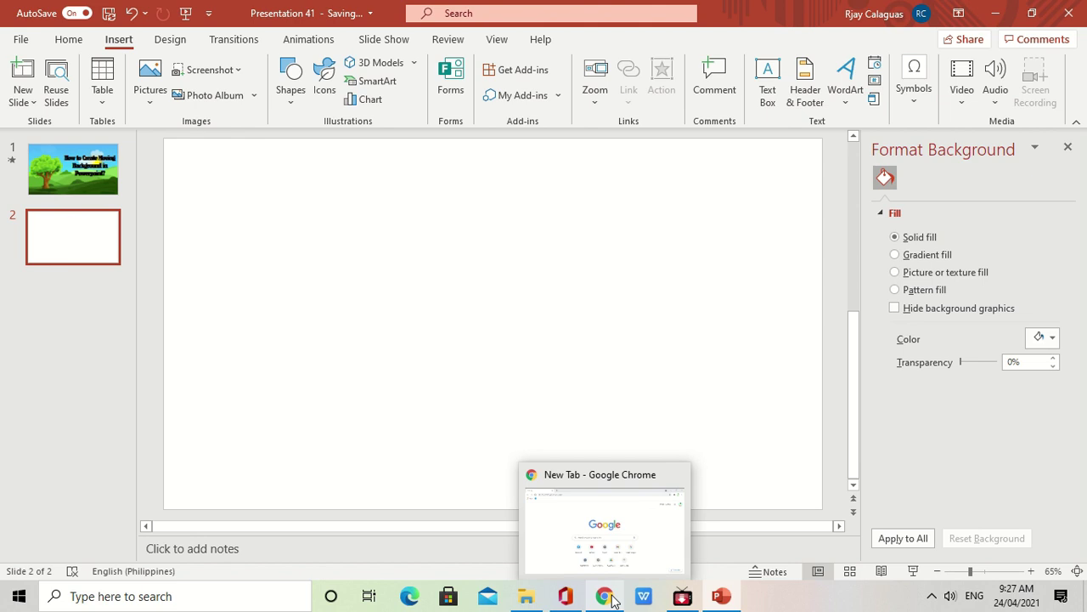
# Switch to Chrome and open YouTube from the New Tab page shortcut
pyautogui.click(613, 599)
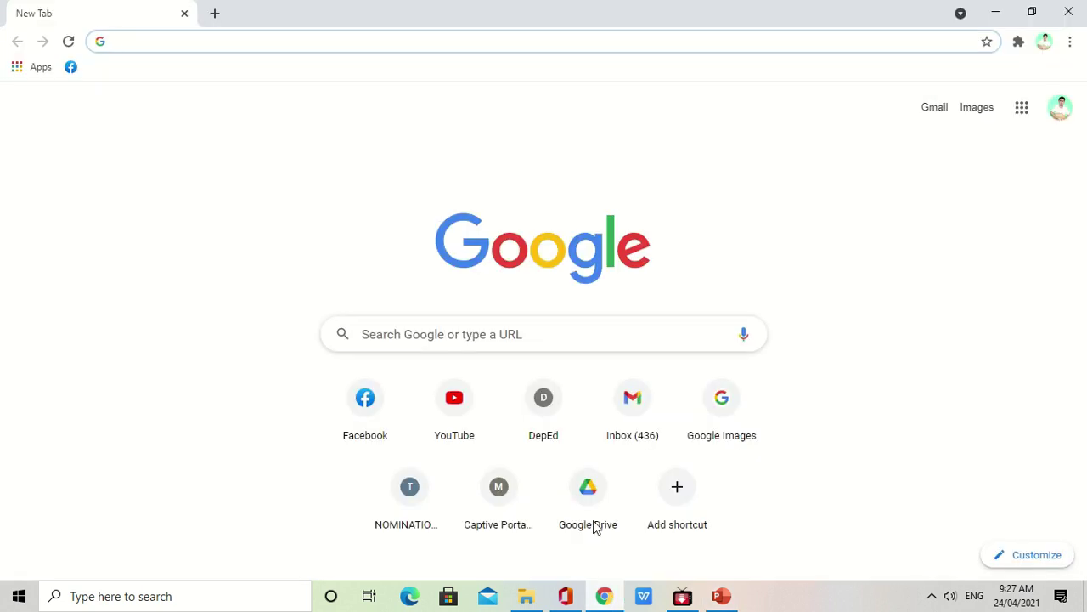
pyautogui.click(459, 425)
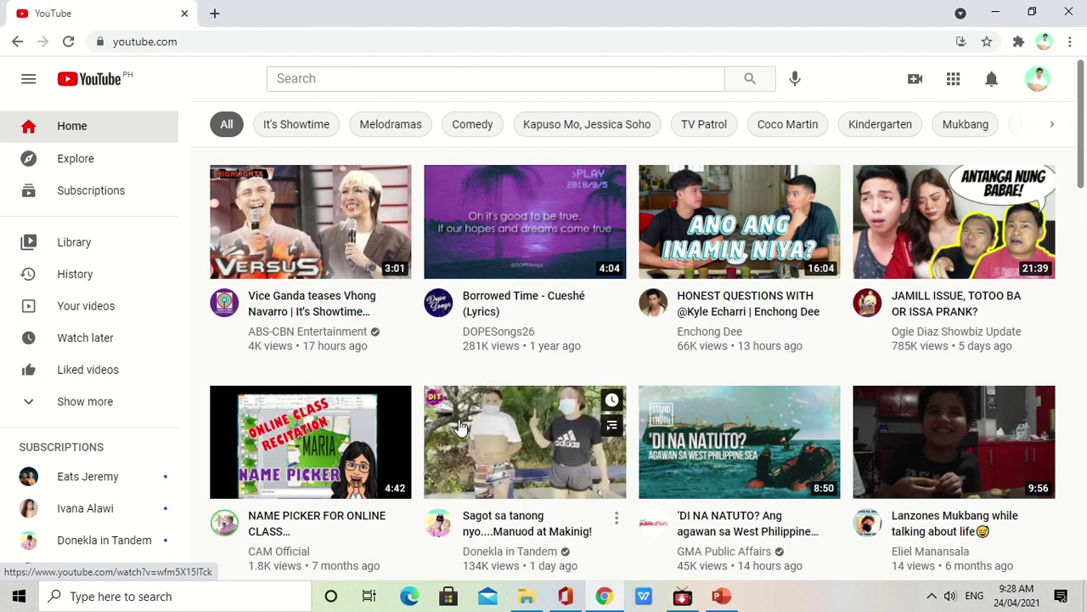
pyautogui.moveTo(265, 457)
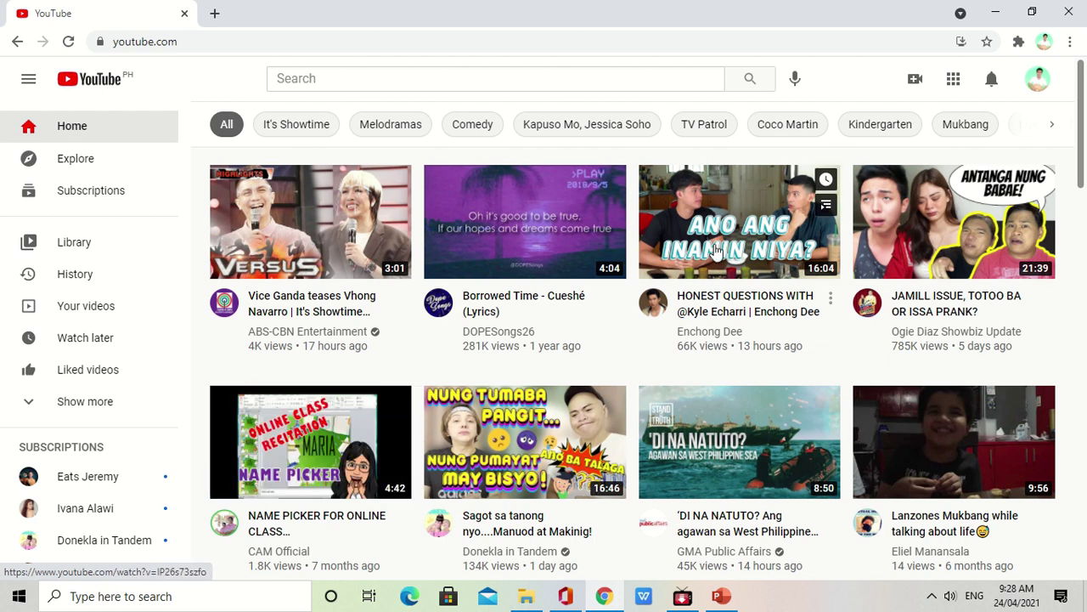
pyautogui.click(1038, 78)
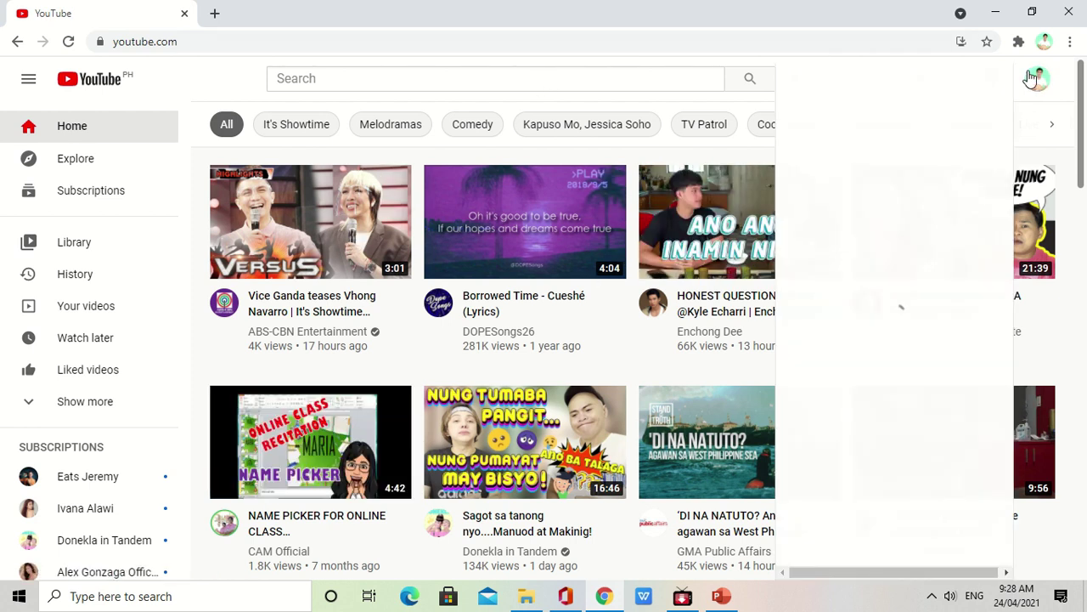
# Browse the uploaded videos on your own YouTube channel
pyautogui.click(864, 169)
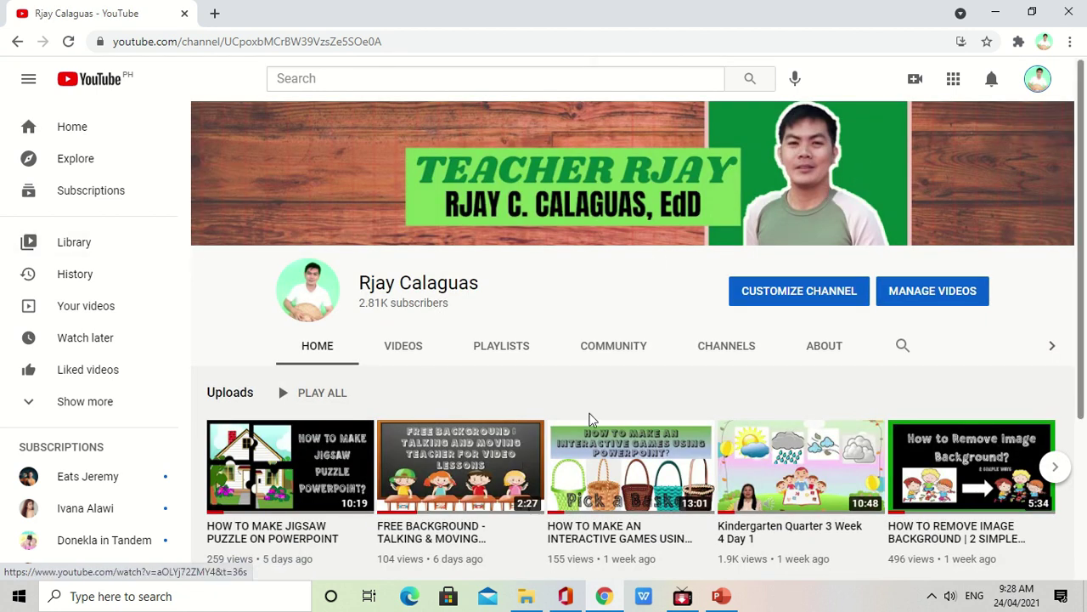
pyautogui.scroll(-1, 544, 467)
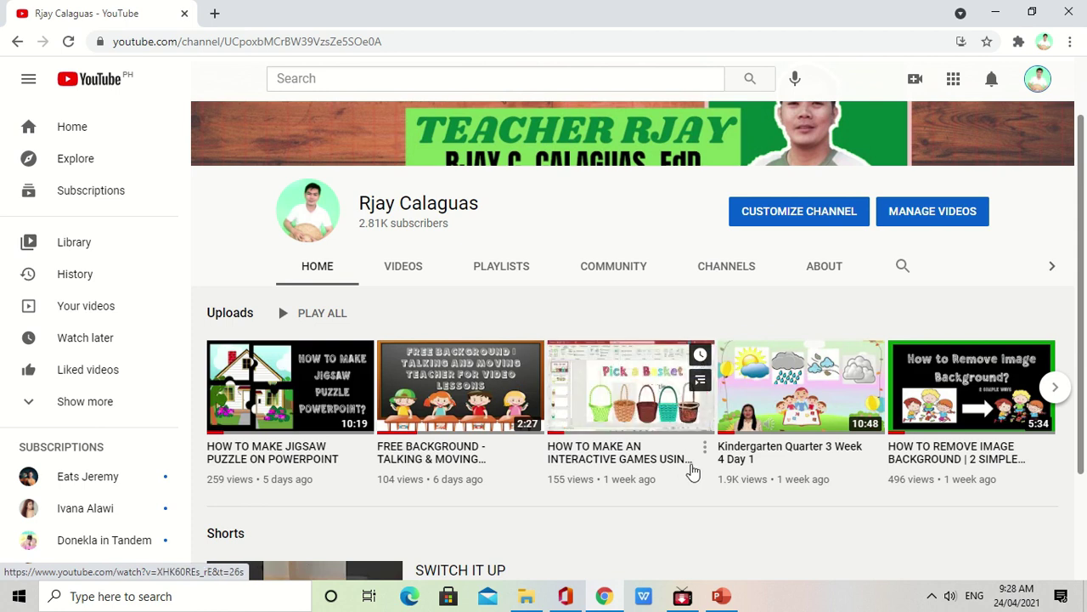
pyautogui.scroll(-1, 692, 470)
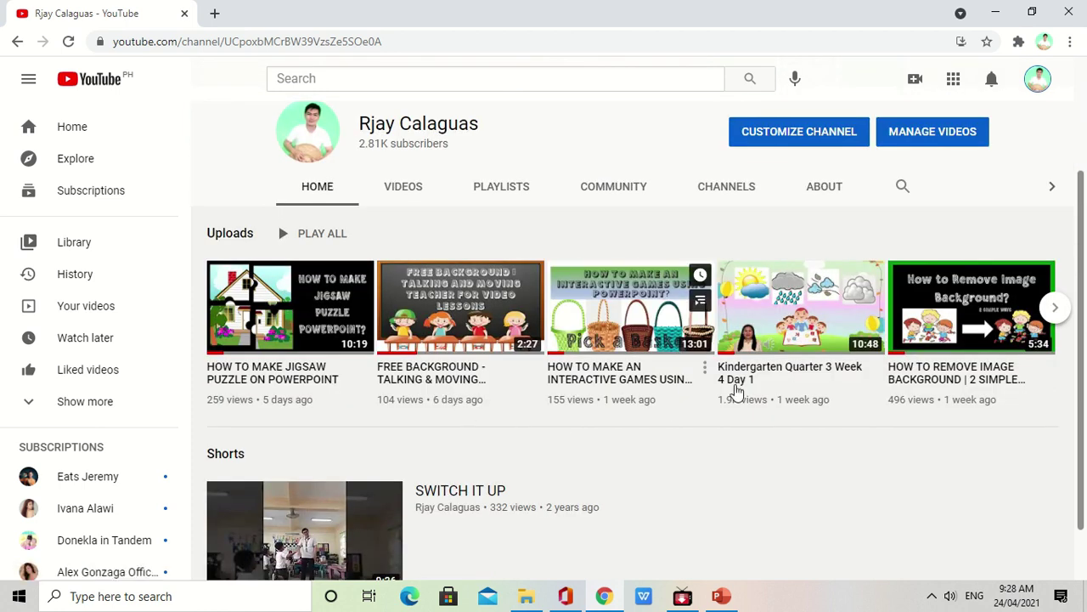
pyautogui.click(396, 186)
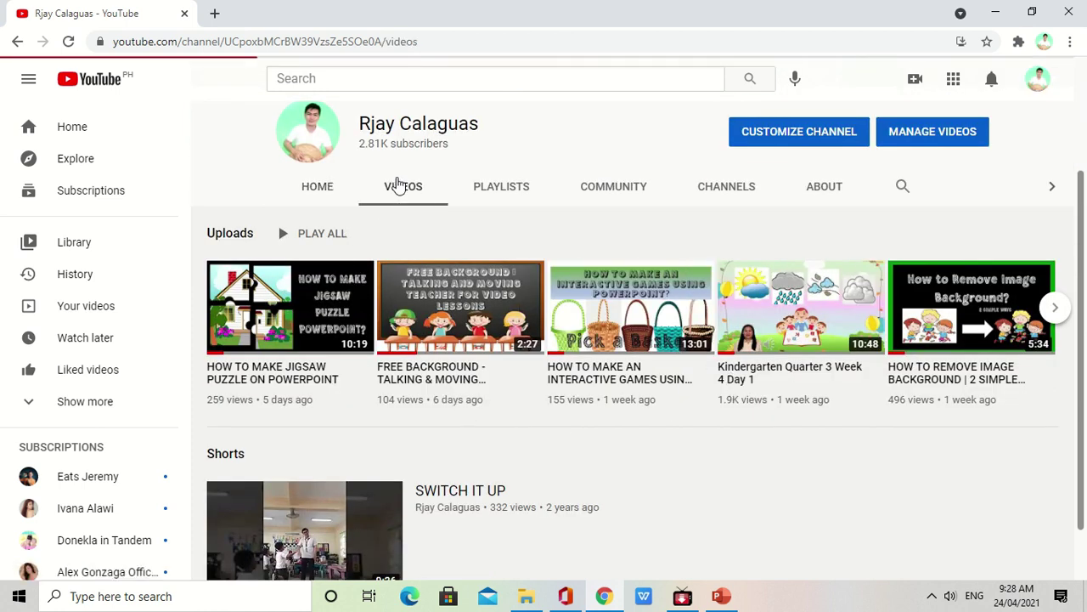
pyautogui.scroll(-2, 612, 348)
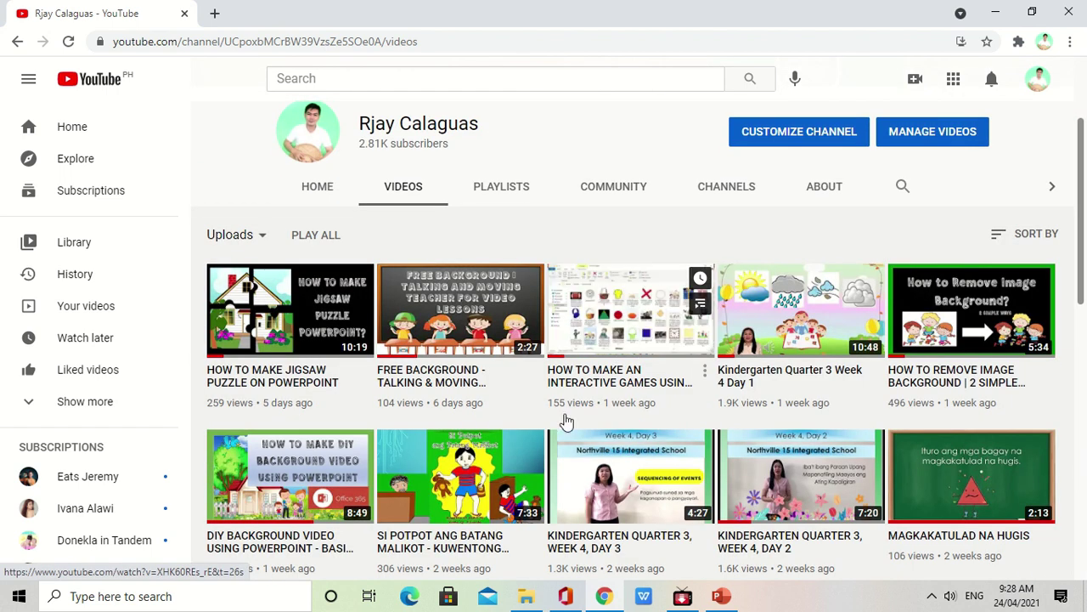
pyautogui.scroll(-1, 297, 519)
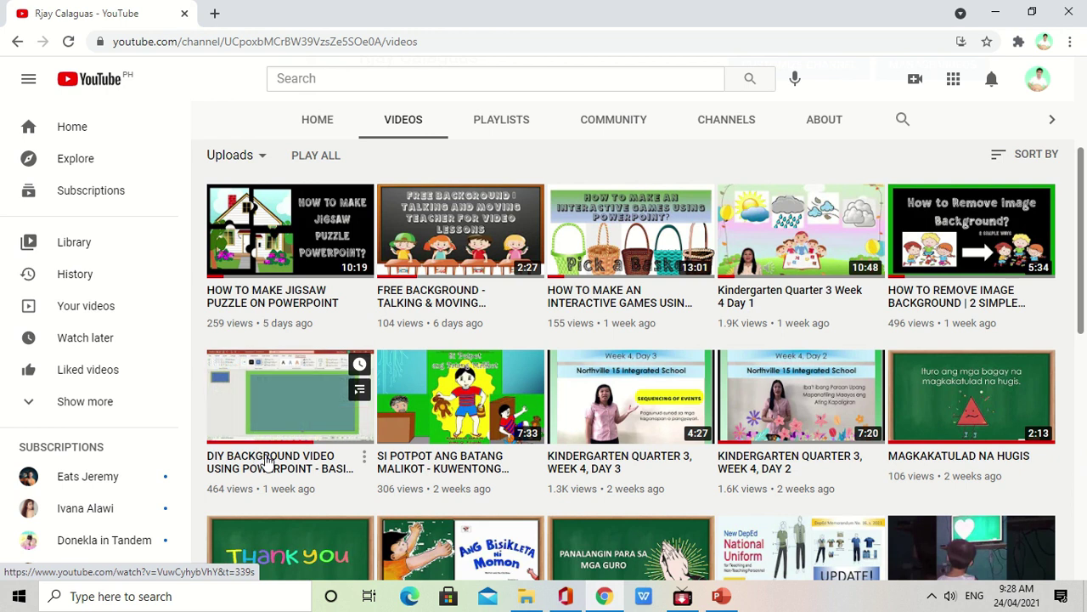
# Search YouTube for 'free moving background' and open the NO COPYRIGHT MOTION GRAPHICS channel
pyautogui.click(329, 78)
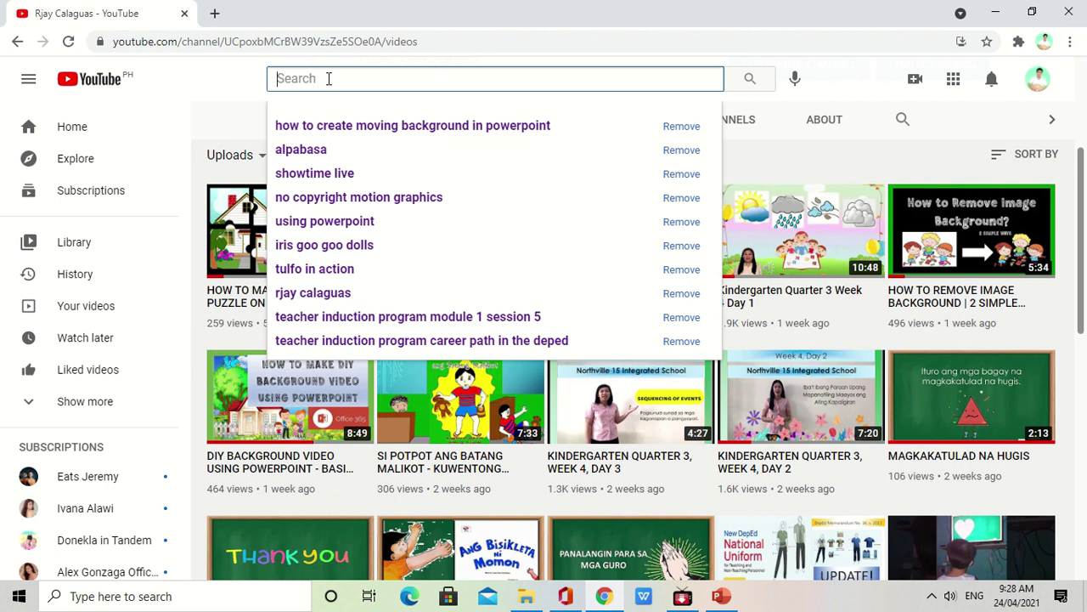
pyautogui.write('fre')
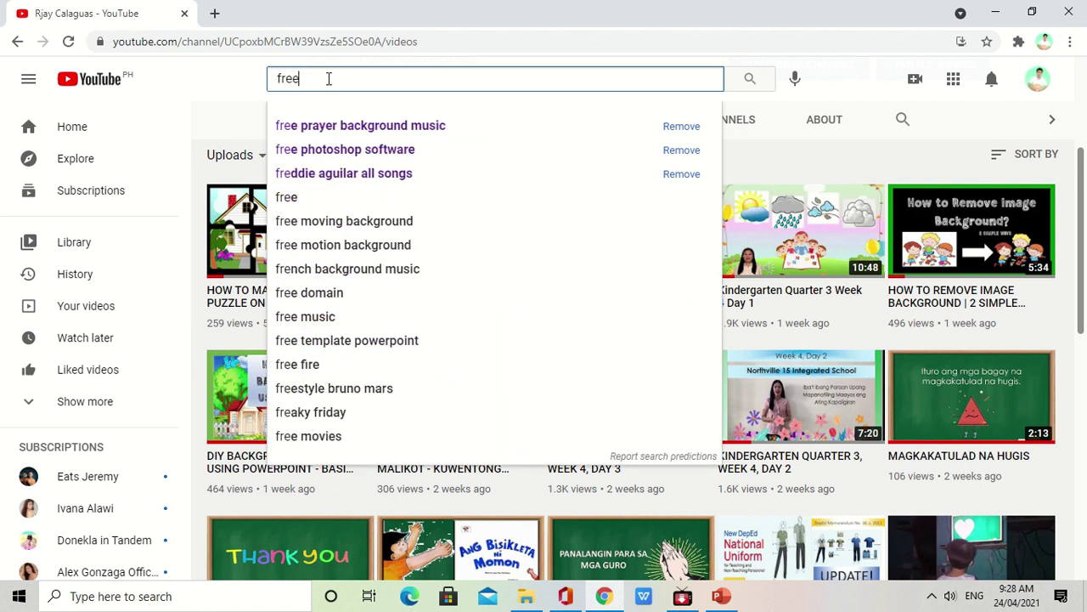
pyautogui.write('e ')
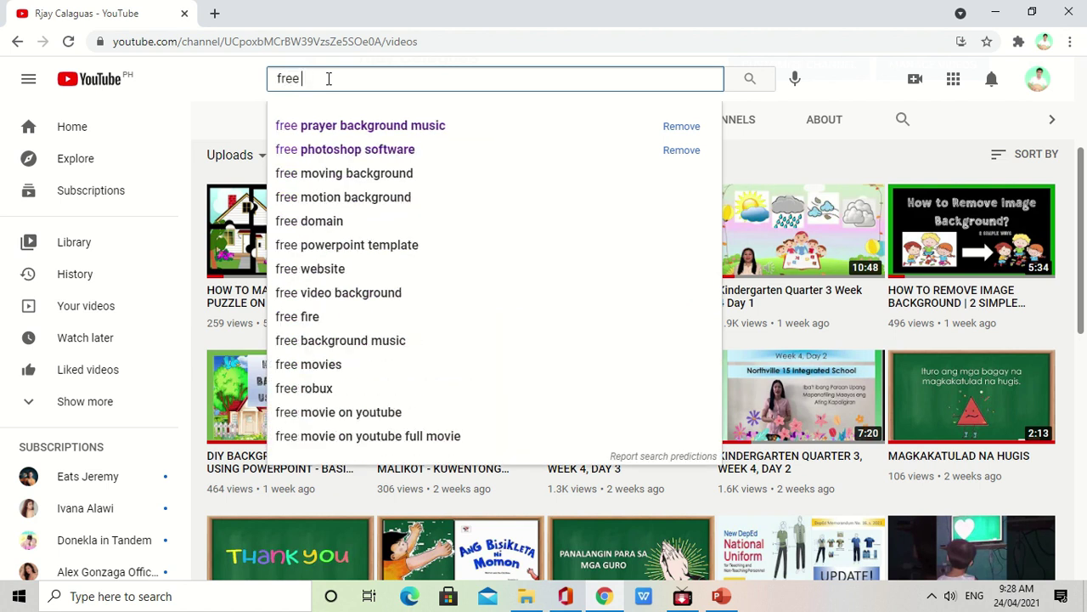
pyautogui.write('moving background')
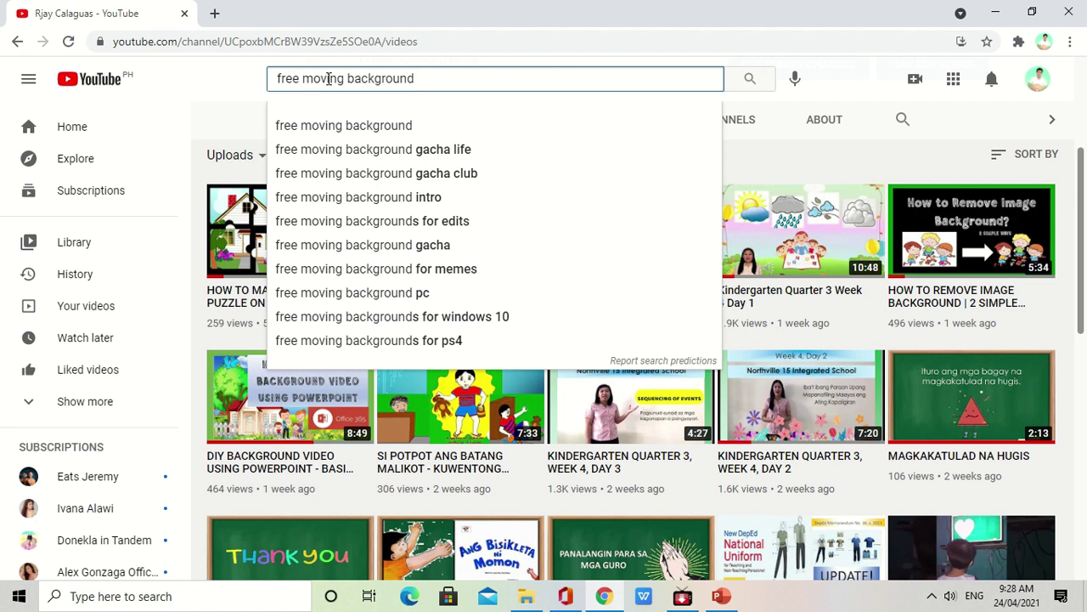
pyautogui.press('Return')
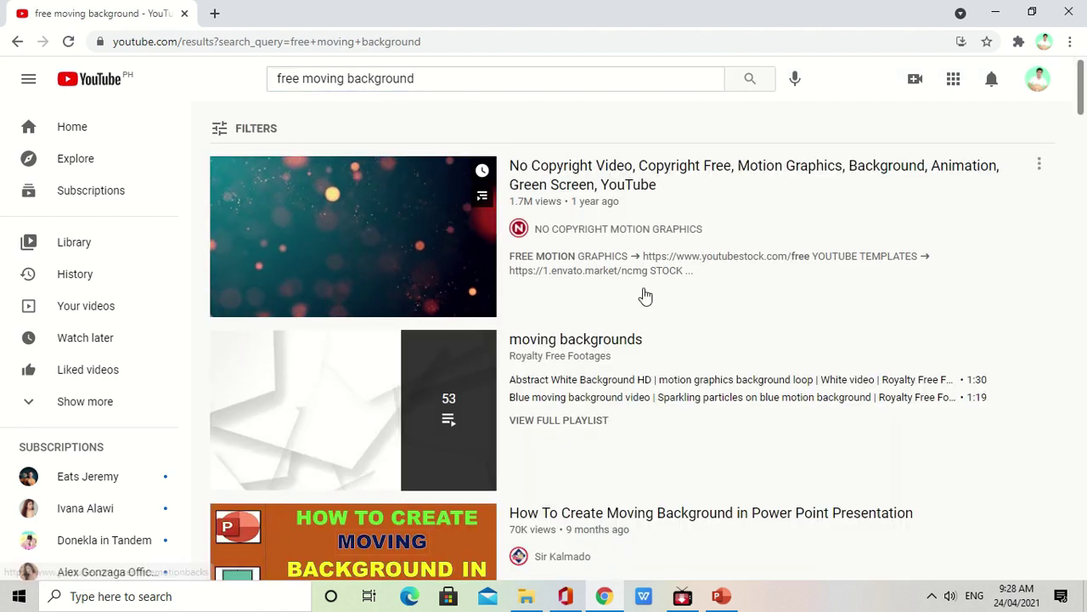
pyautogui.click(633, 231)
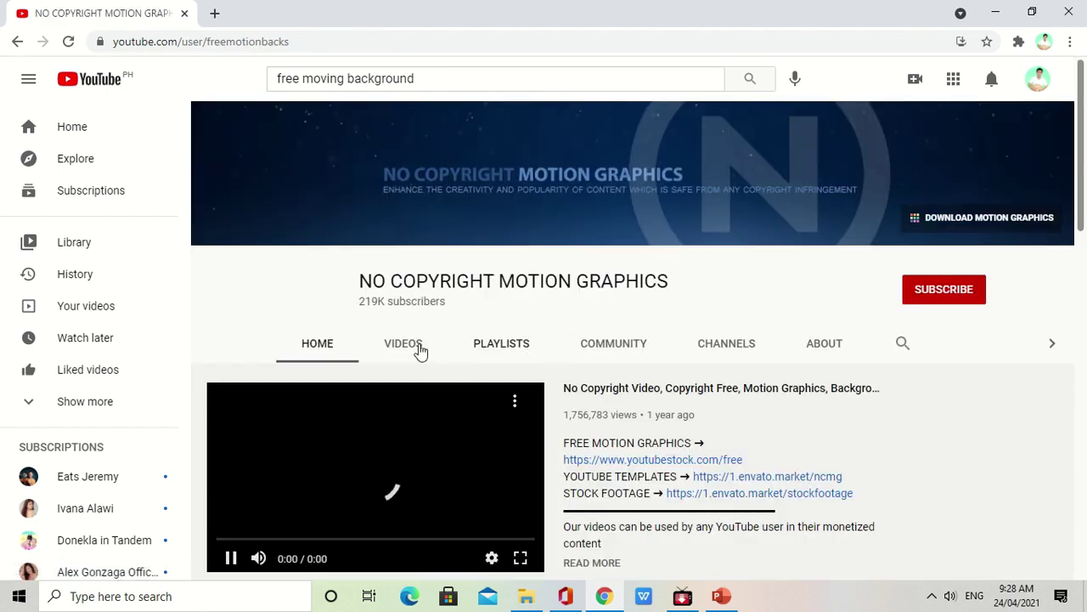
# Browse the NO COPYRIGHT MOTION GRAPHICS channel's uploaded videos
pyautogui.click(420, 350)
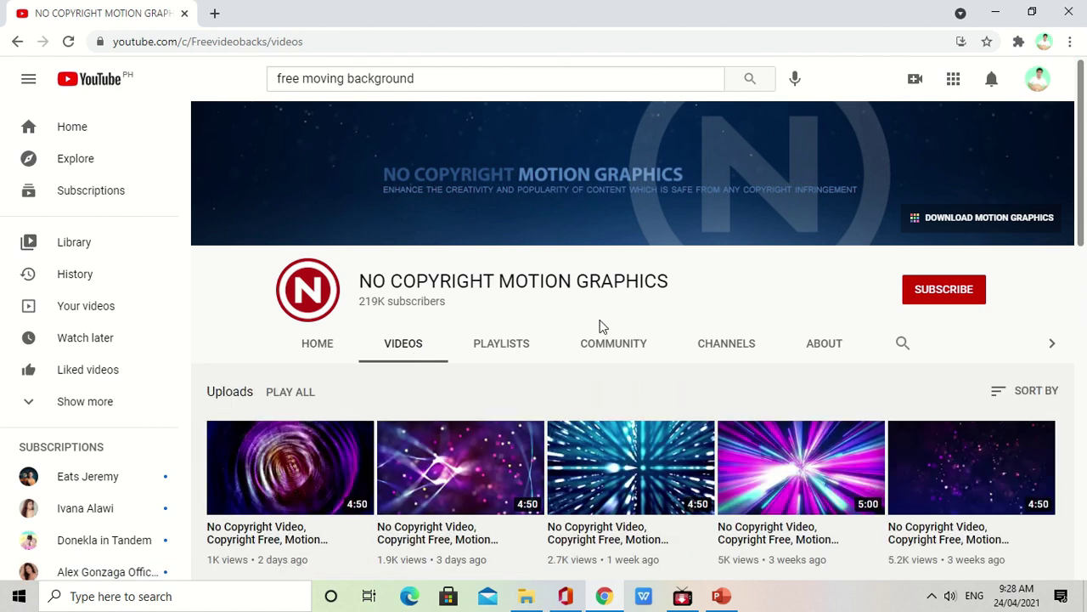
pyautogui.scroll(-1, 626, 388)
pyautogui.scroll(-3, 626, 391)
pyautogui.scroll(-3, 626, 395)
pyautogui.scroll(-3, 627, 399)
pyautogui.scroll(-3, 626, 398)
pyautogui.scroll(-3, 625, 391)
pyautogui.scroll(-1, 625, 391)
pyautogui.scroll(-1, 625, 397)
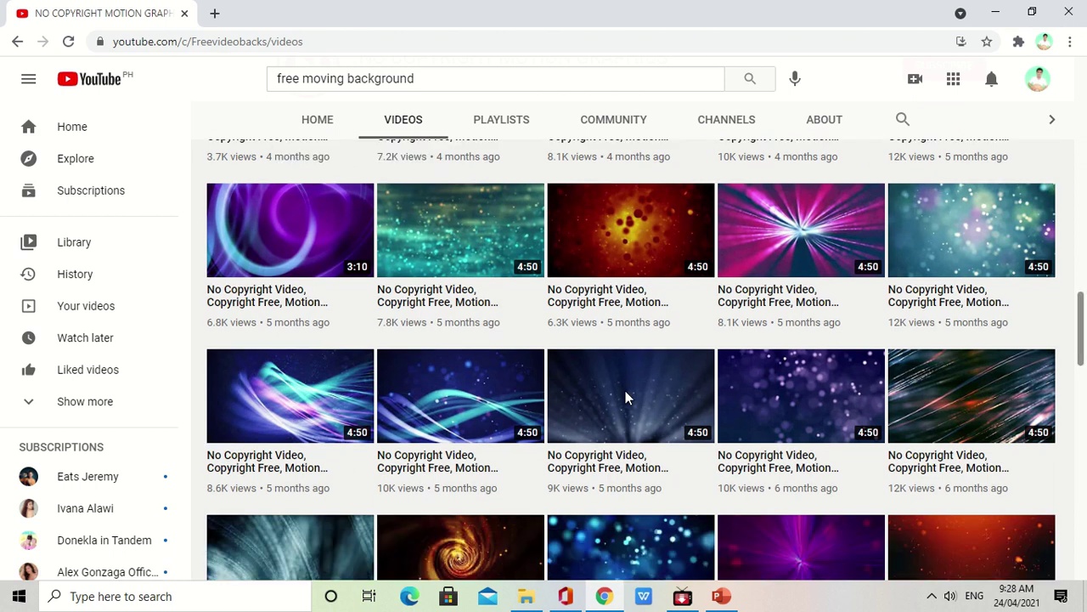
pyautogui.scroll(-2, 625, 396)
pyautogui.scroll(-1, 626, 397)
pyautogui.scroll(-1, 626, 397)
pyautogui.scroll(-3, 627, 399)
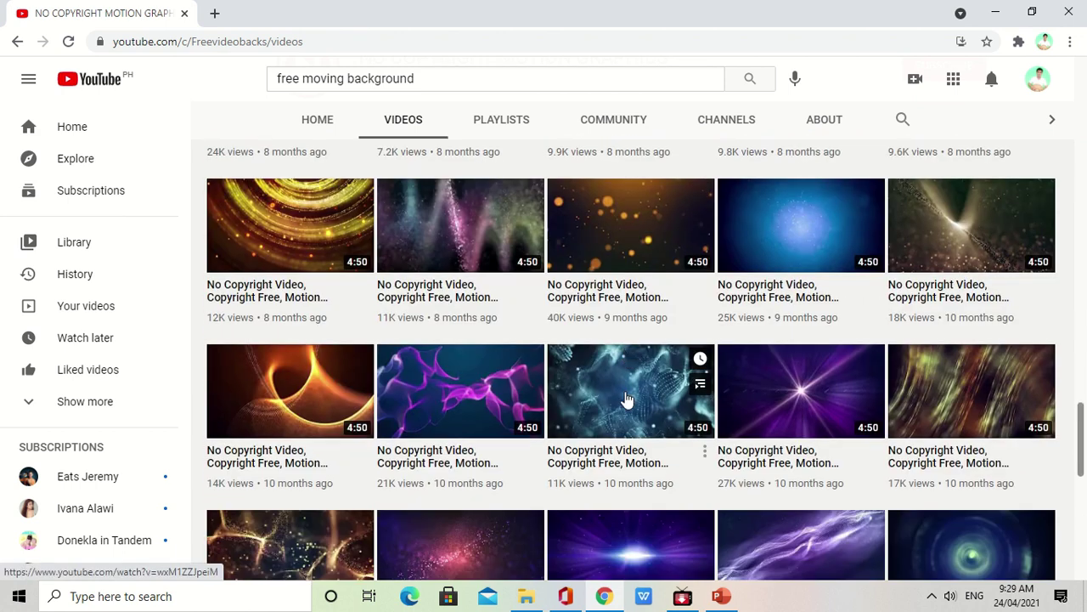
pyautogui.scroll(-3, 626, 399)
pyautogui.scroll(-2, 626, 399)
pyautogui.scroll(-2, 626, 400)
pyautogui.scroll(-2, 626, 401)
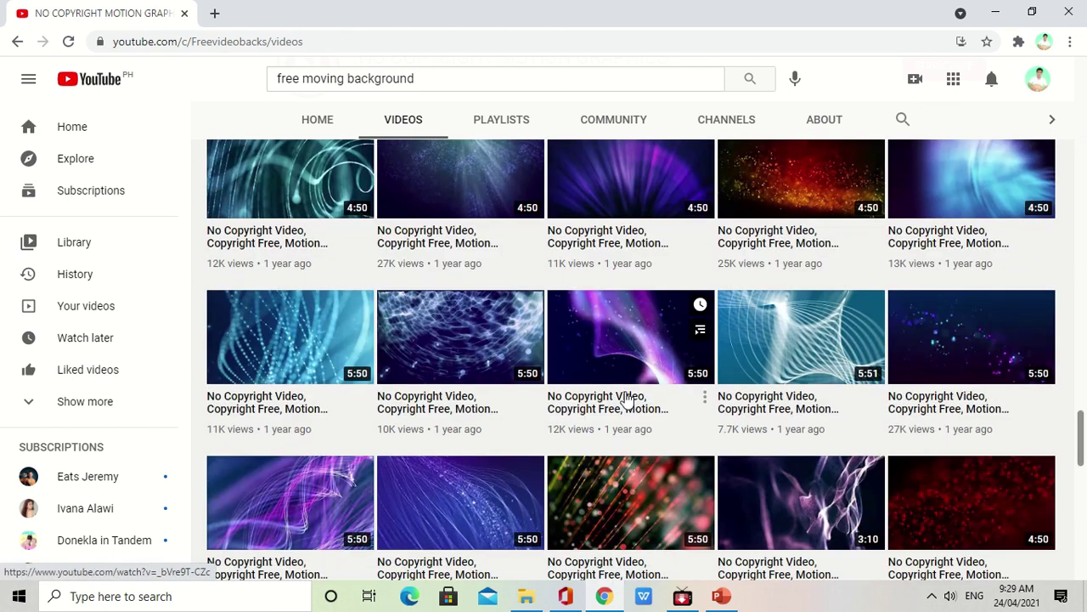
pyautogui.scroll(-3, 626, 400)
pyautogui.scroll(-3, 626, 399)
pyautogui.scroll(-3, 625, 395)
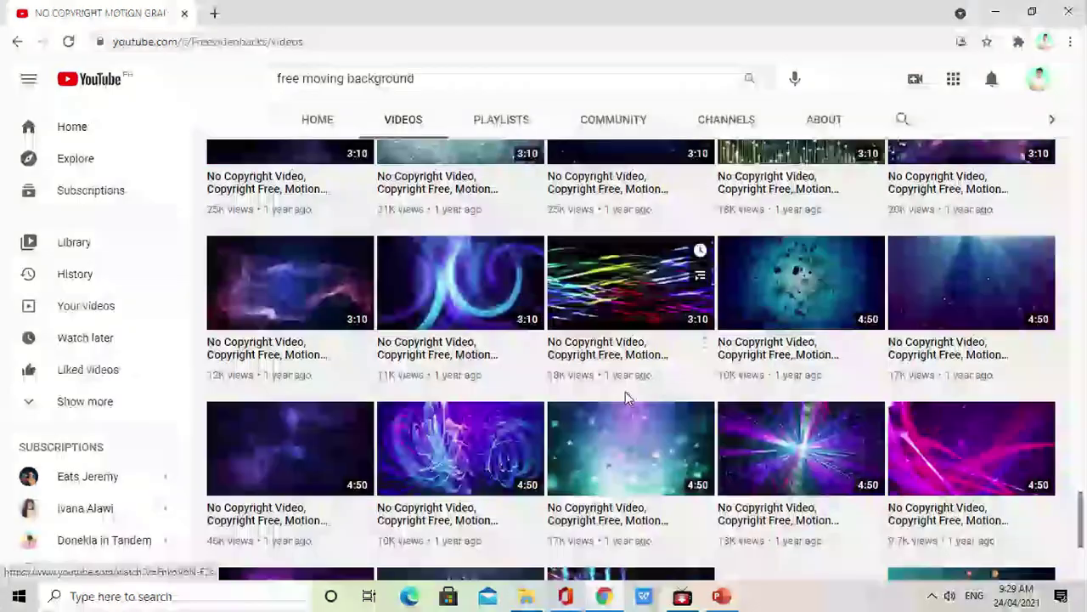
pyautogui.scroll(-3, 625, 396)
pyautogui.scroll(-3, 626, 399)
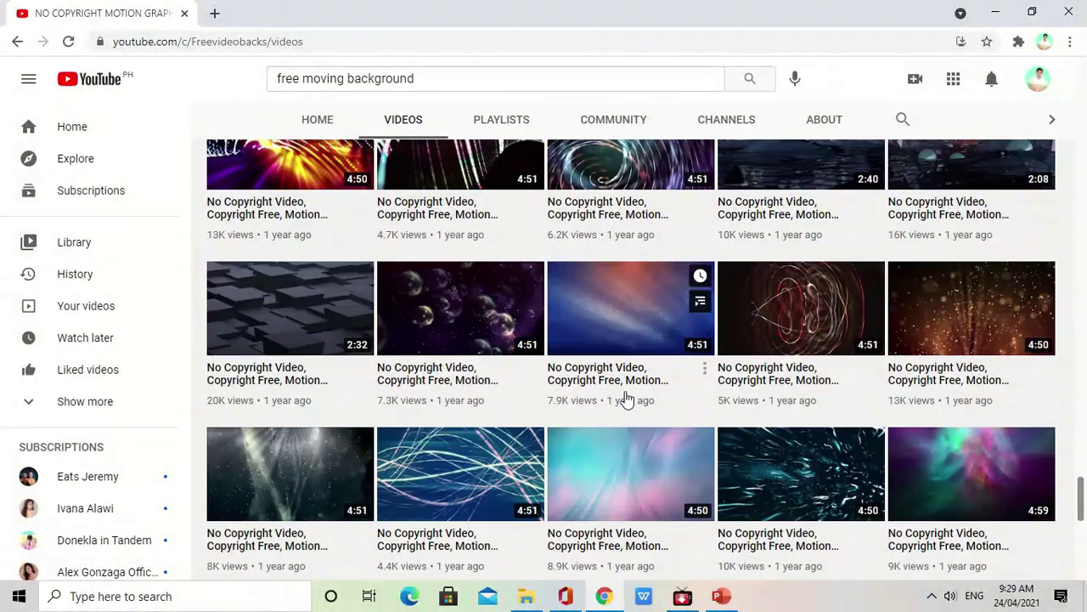
pyautogui.scroll(3, 626, 394)
pyautogui.scroll(5, 625, 392)
pyautogui.scroll(5, 625, 391)
pyautogui.scroll(5, 626, 396)
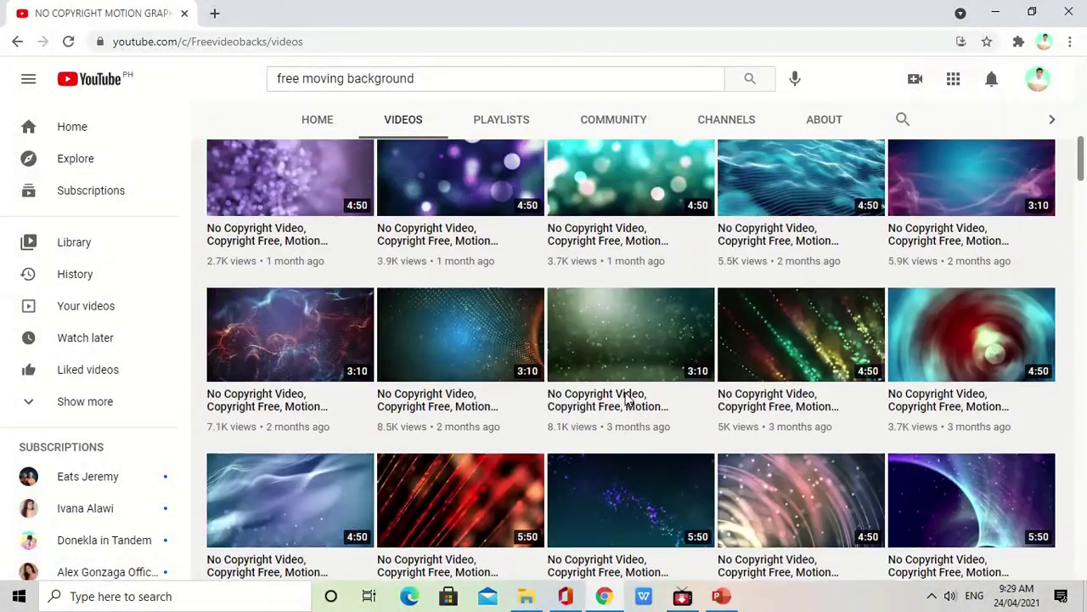
pyautogui.scroll(5, 626, 399)
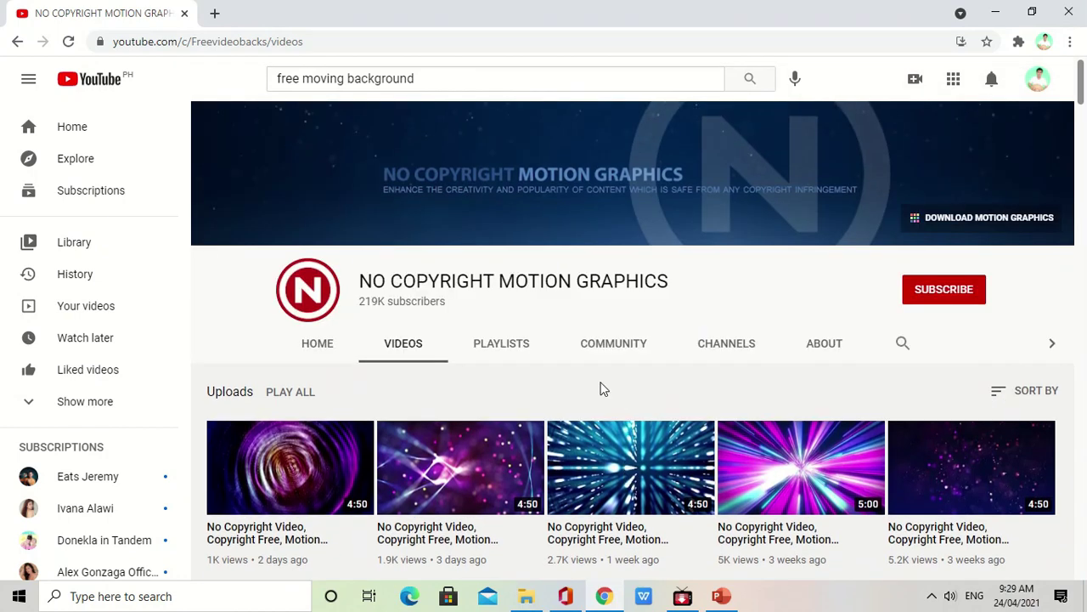
pyautogui.scroll(-2, 600, 389)
pyautogui.scroll(-2, 601, 390)
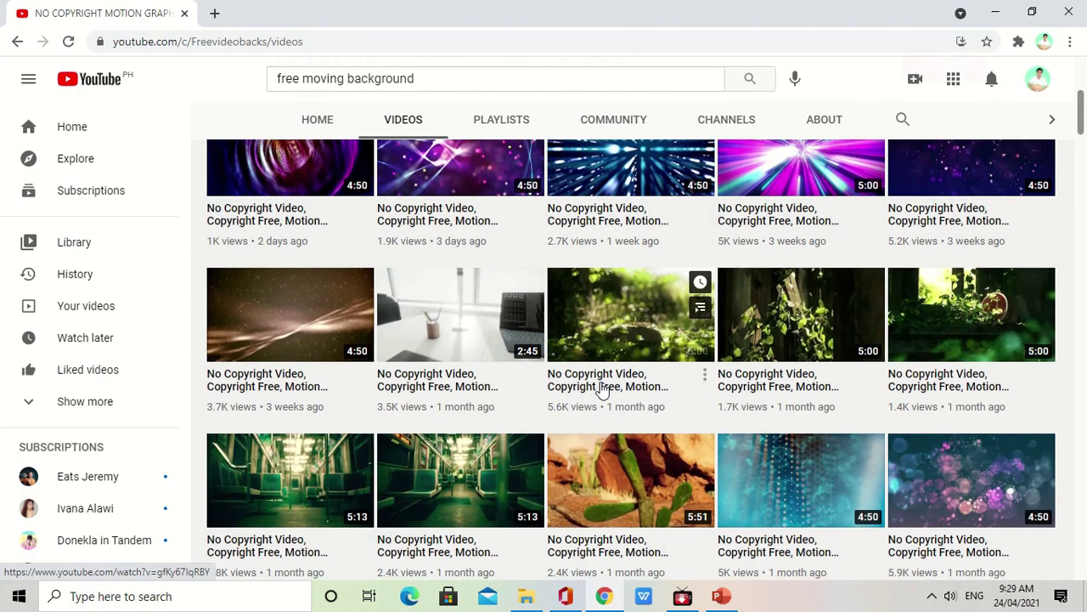
pyautogui.scroll(-2, 601, 390)
pyautogui.scroll(-2, 601, 389)
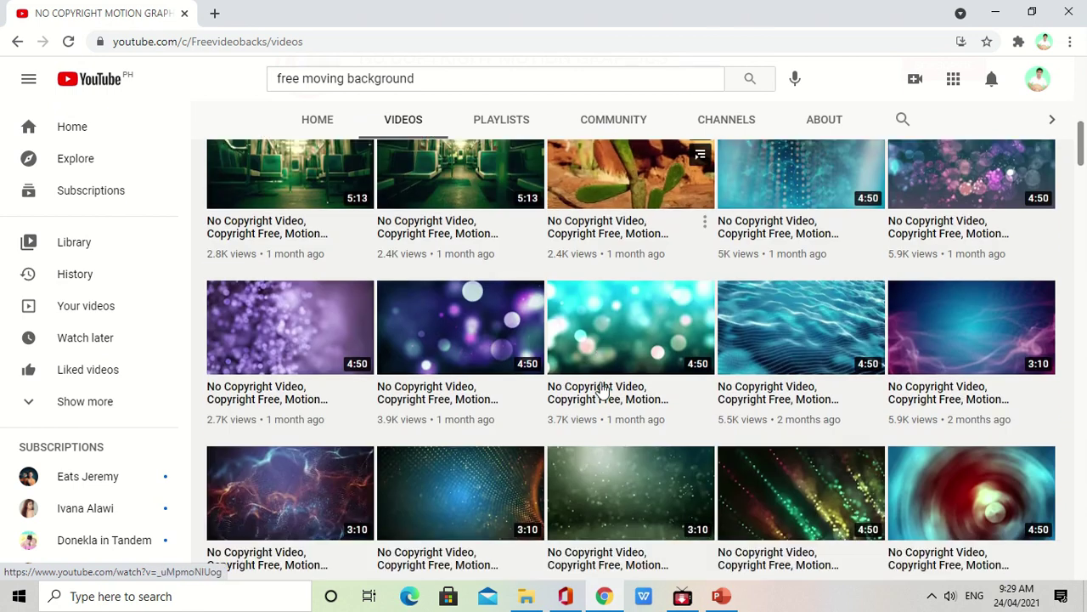
pyautogui.scroll(-2, 600, 389)
pyautogui.scroll(-2, 600, 389)
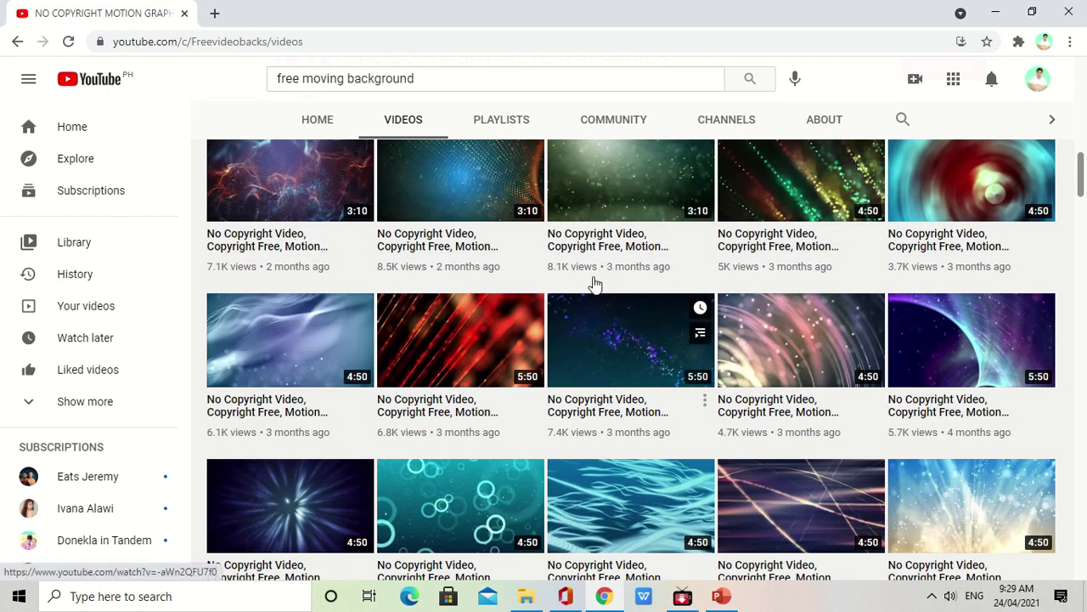
pyautogui.scroll(1, 610, 246)
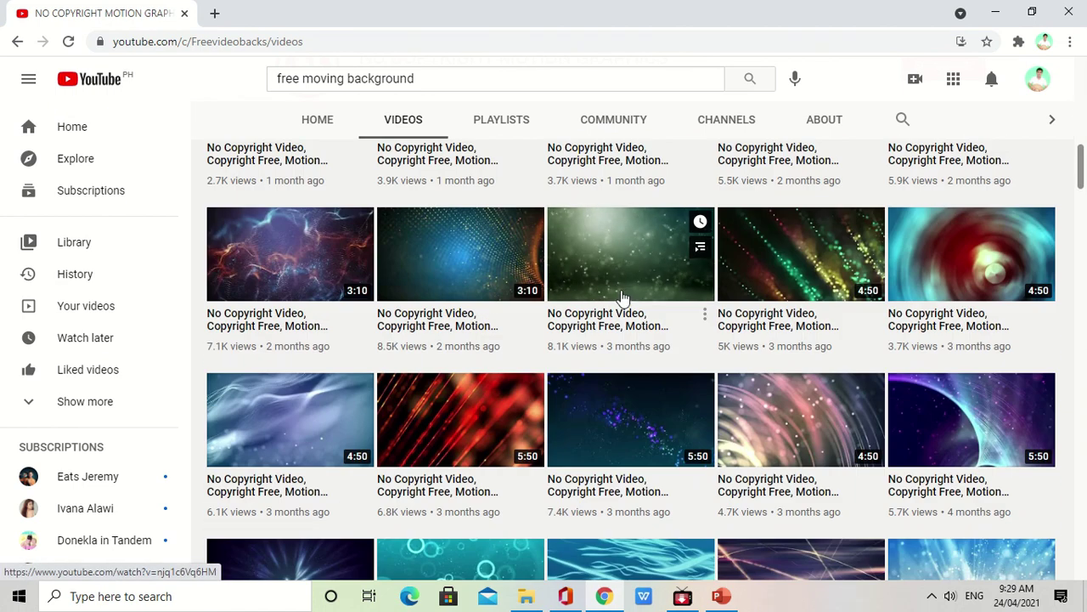
pyautogui.scroll(-3, 646, 339)
pyautogui.scroll(-2, 655, 353)
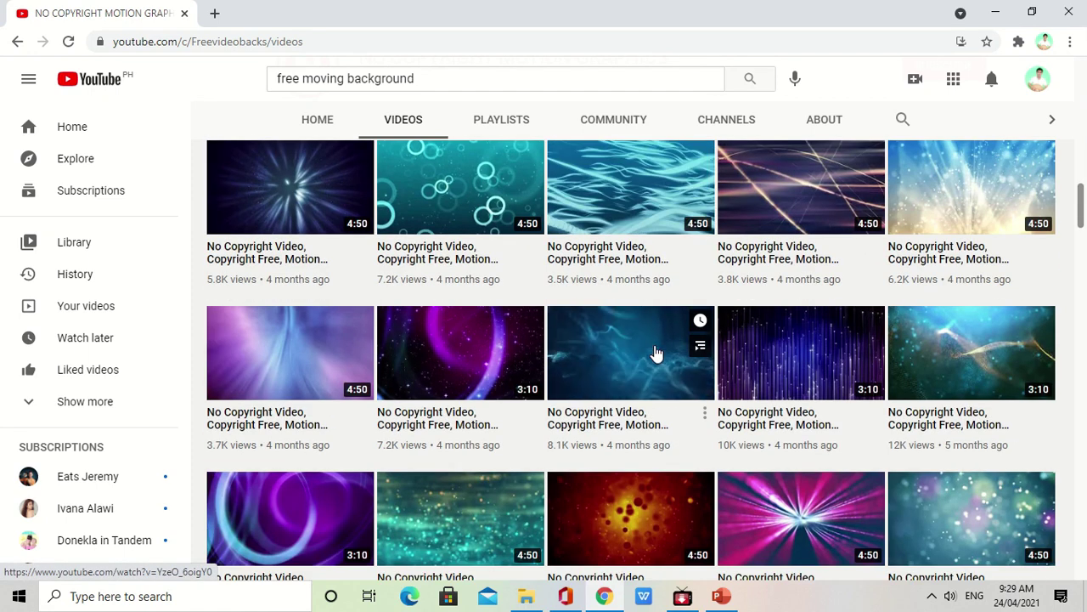
pyautogui.scroll(-1, 655, 352)
pyautogui.scroll(-2, 654, 353)
pyautogui.scroll(-2, 655, 353)
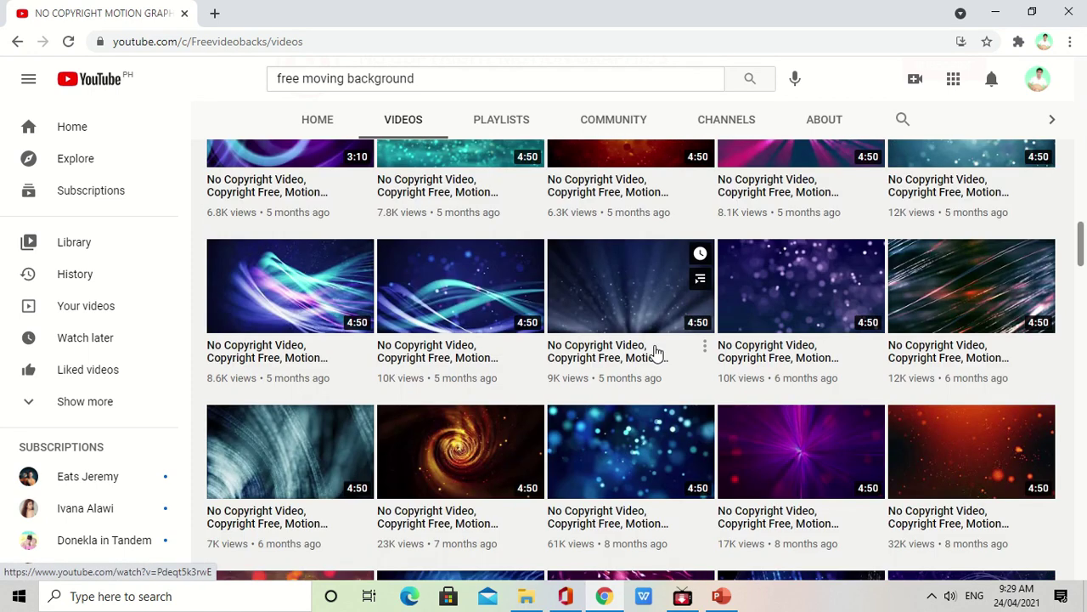
pyautogui.scroll(-2, 655, 352)
pyautogui.scroll(-2, 655, 353)
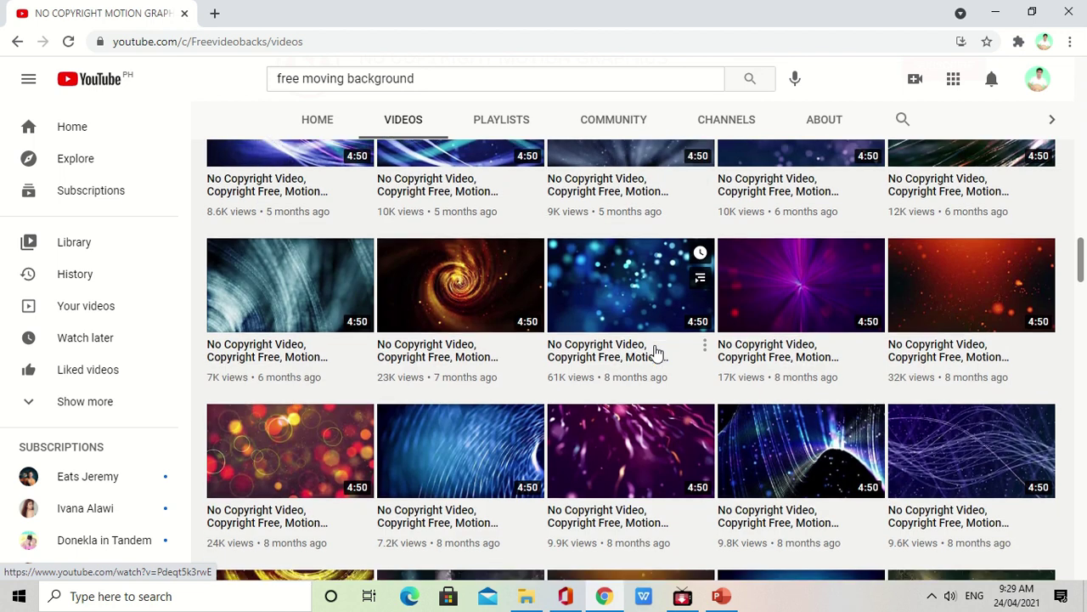
pyautogui.scroll(-3, 655, 353)
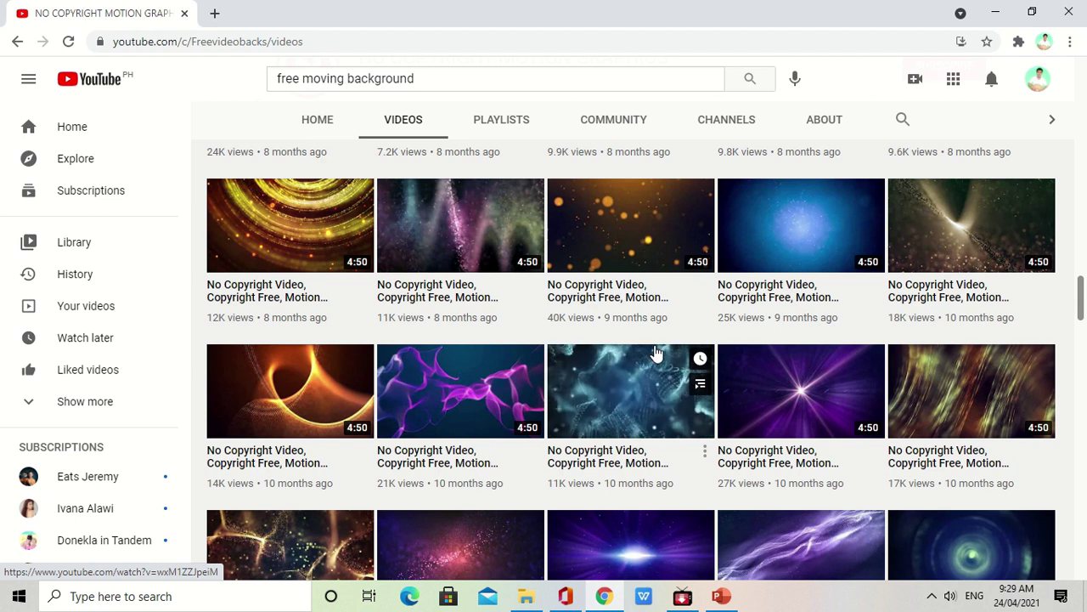
pyautogui.scroll(-3, 629, 416)
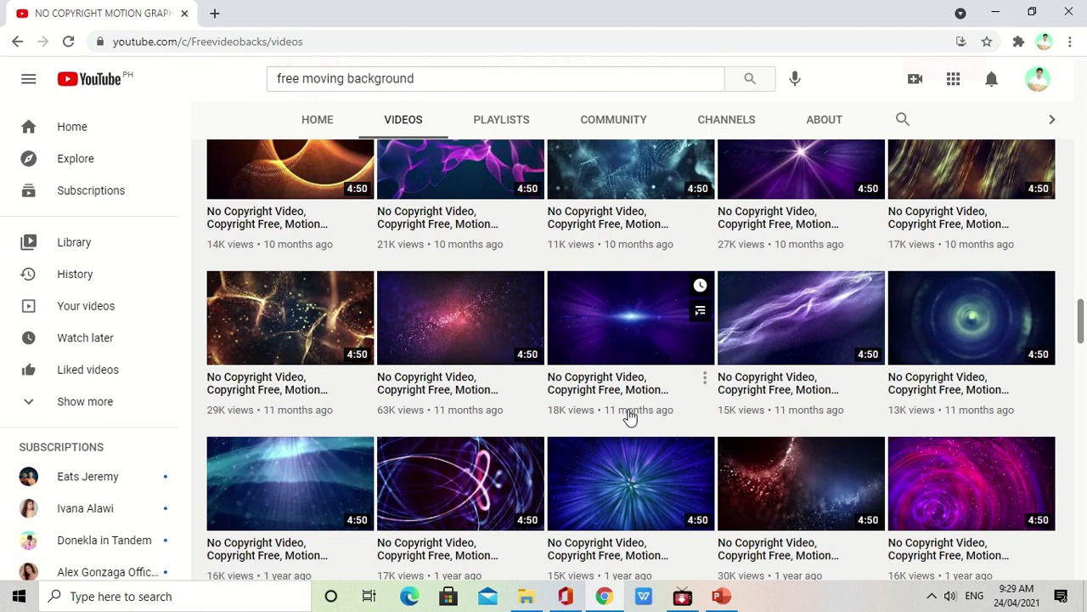
pyautogui.scroll(-2, 629, 416)
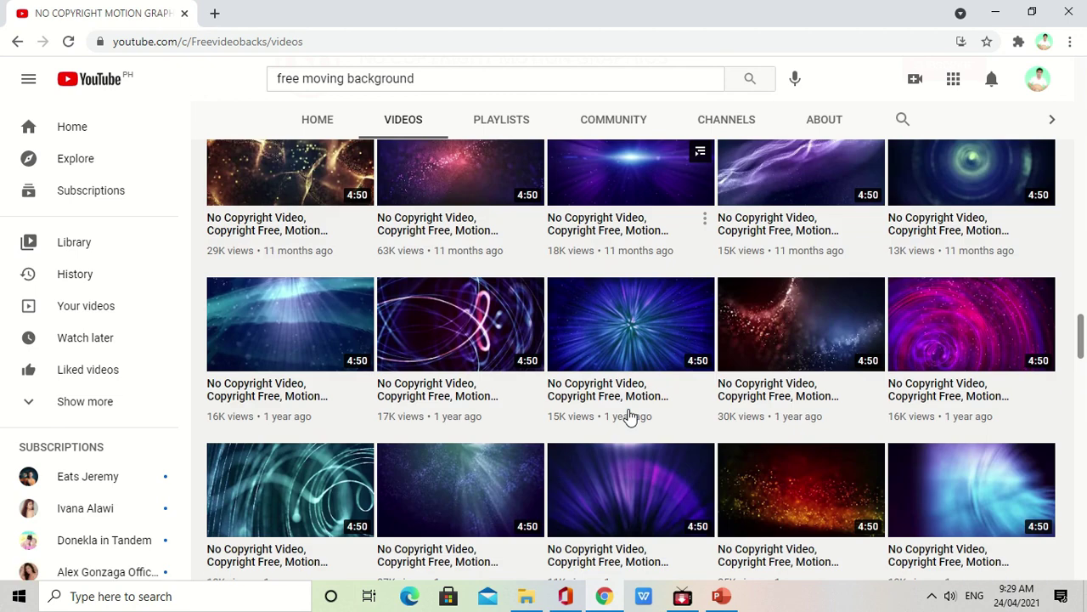
pyautogui.scroll(-2, 629, 417)
pyautogui.scroll(-2, 630, 417)
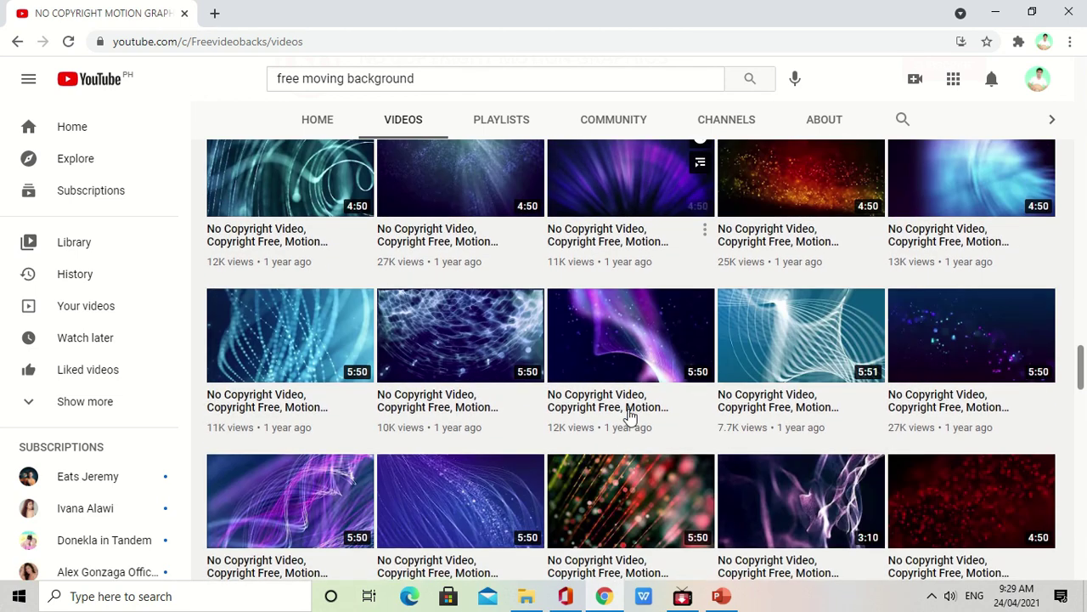
pyautogui.scroll(-2, 629, 416)
pyautogui.scroll(-2, 629, 416)
pyautogui.scroll(-3, 630, 416)
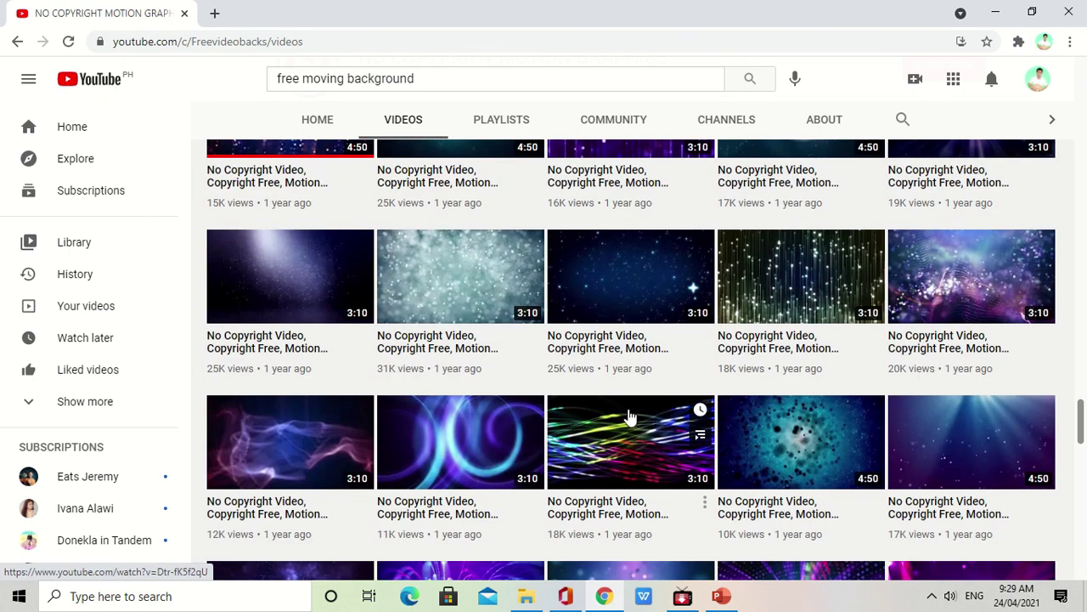
pyautogui.scroll(-2, 617, 466)
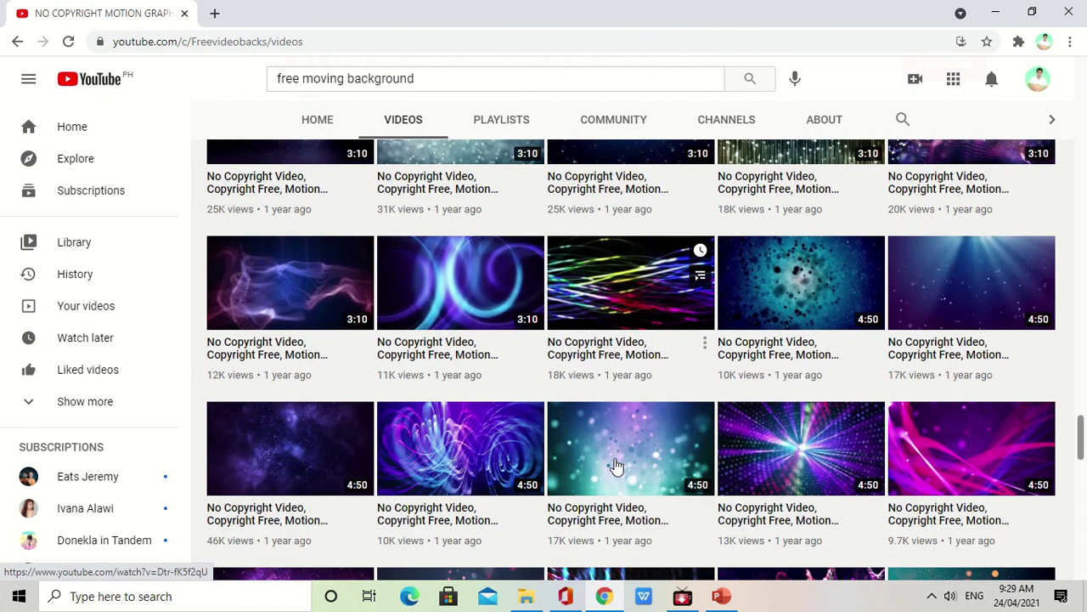
pyautogui.scroll(-3, 617, 466)
pyautogui.scroll(-3, 617, 465)
pyautogui.scroll(-2, 617, 466)
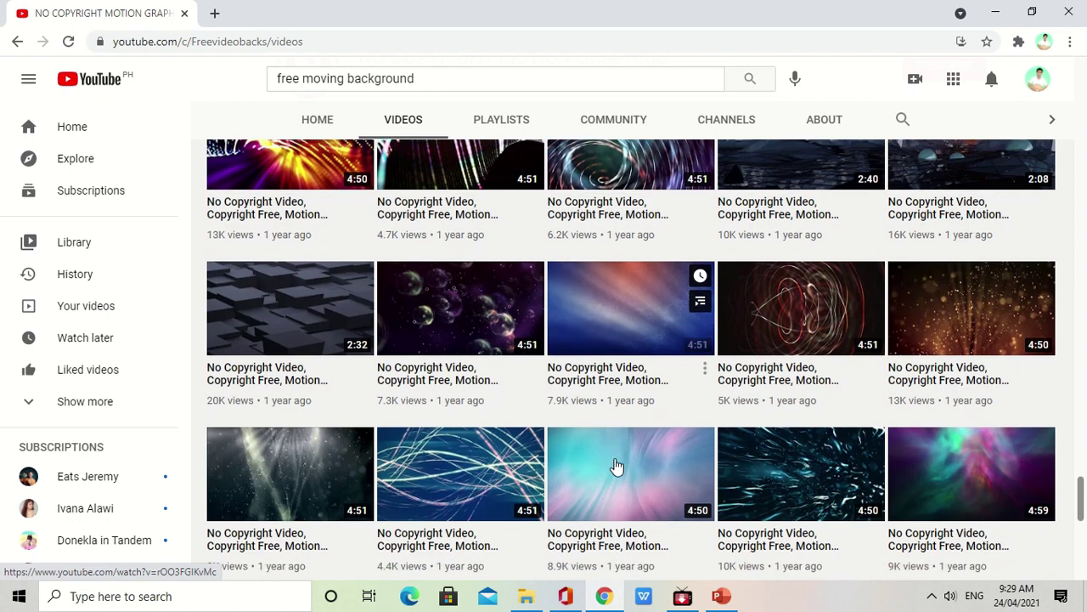
pyautogui.scroll(-4, 617, 466)
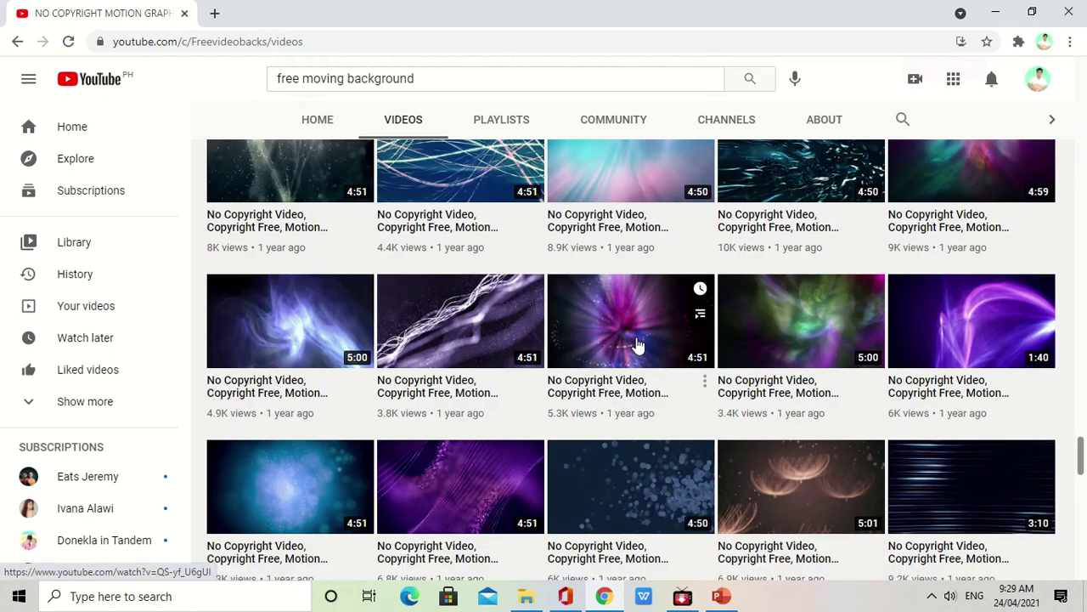
pyautogui.scroll(3, 659, 344)
pyautogui.scroll(3, 658, 348)
pyautogui.scroll(3, 658, 355)
pyautogui.scroll(3, 658, 355)
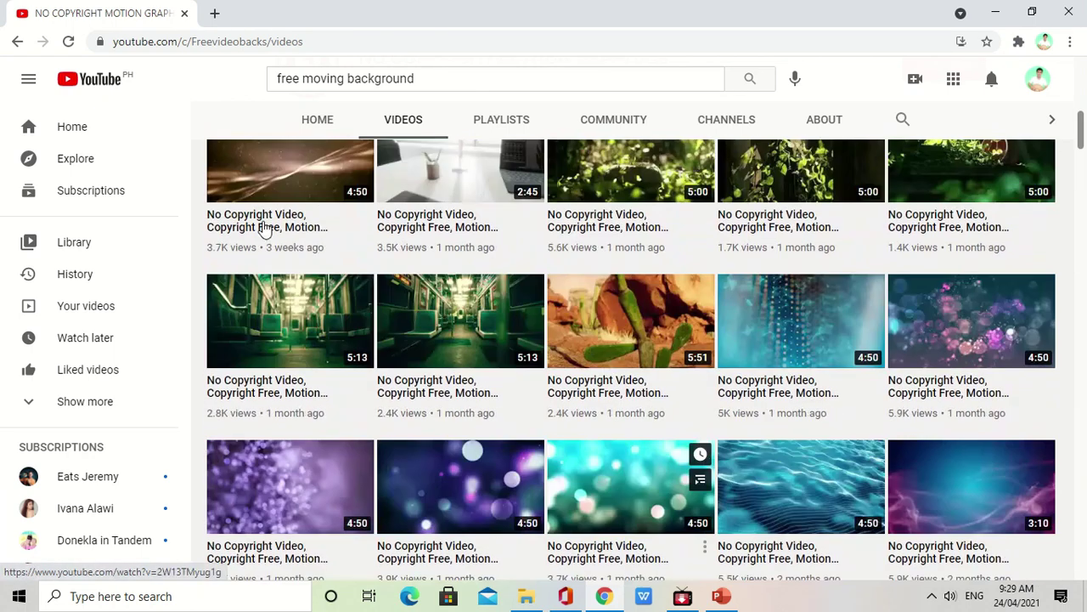
# Go back twice to the 'free moving background' search results and scroll through them
pyautogui.click(17, 42)
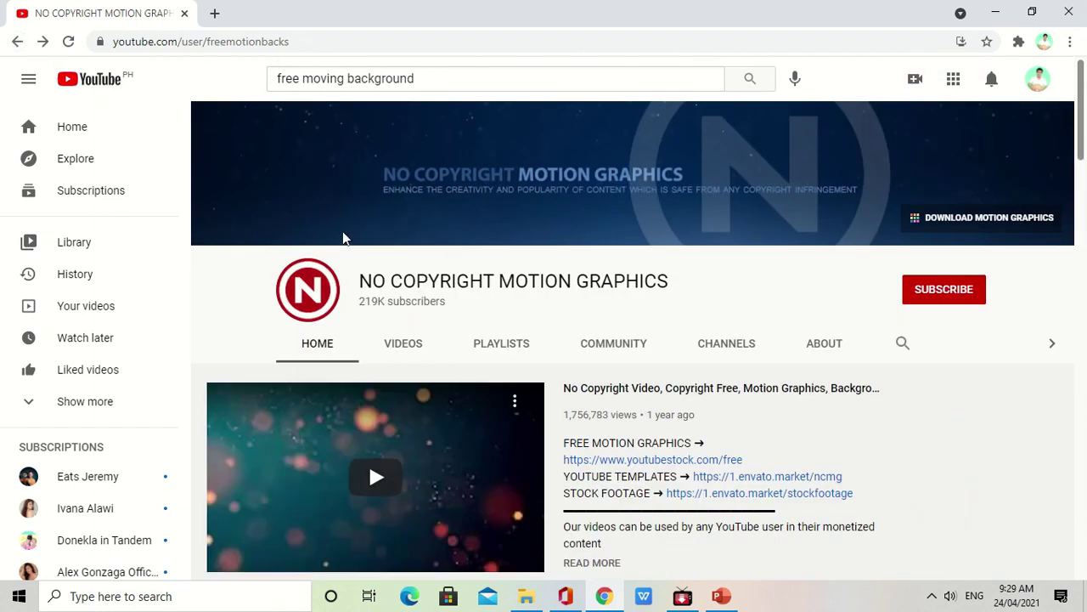
pyautogui.click(17, 42)
pyautogui.scroll(-5, 543, 372)
pyautogui.scroll(-4, 548, 369)
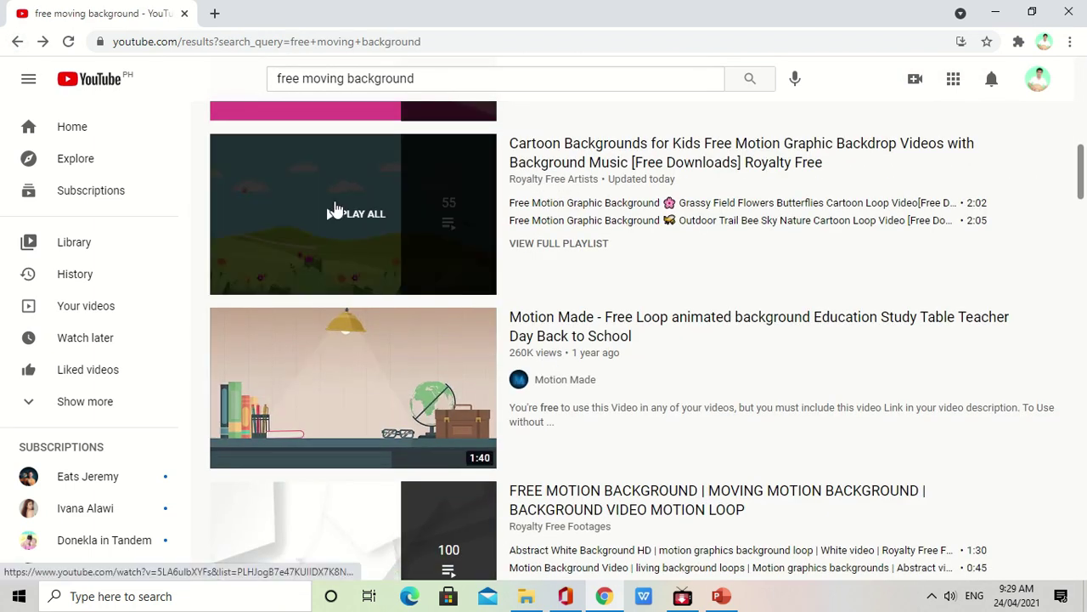
pyautogui.scroll(3, 341, 246)
pyautogui.scroll(-5, 342, 251)
pyautogui.scroll(-3, 341, 261)
pyautogui.scroll(-5, 340, 260)
pyautogui.scroll(-5, 340, 269)
pyautogui.scroll(-3, 340, 271)
pyautogui.scroll(-5, 341, 268)
pyautogui.scroll(-3, 441, 155)
pyautogui.click(451, 77)
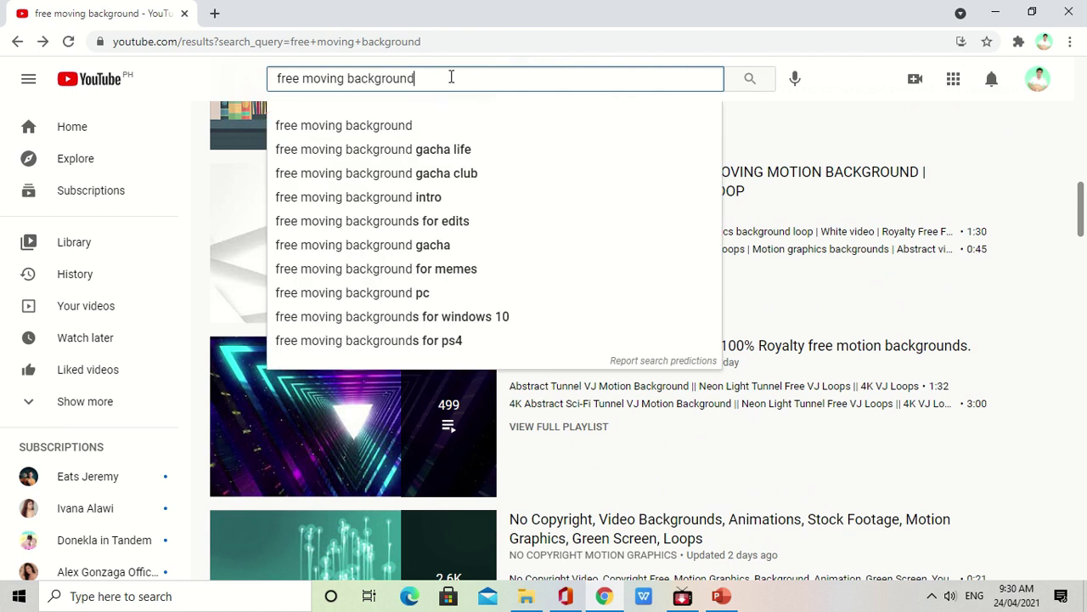
# Search for 'free graphic motion' and open the Cartoon Backgrounds for Kids playlist
pyautogui.moveTo(442, 76); pyautogui.dragTo(303, 79)
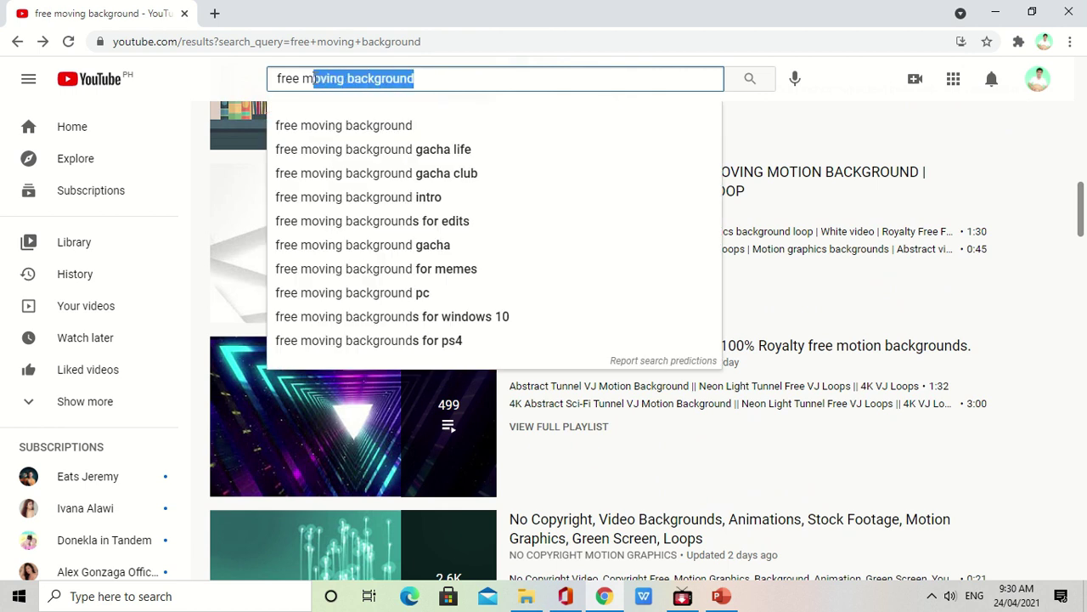
pyautogui.write('graphi')
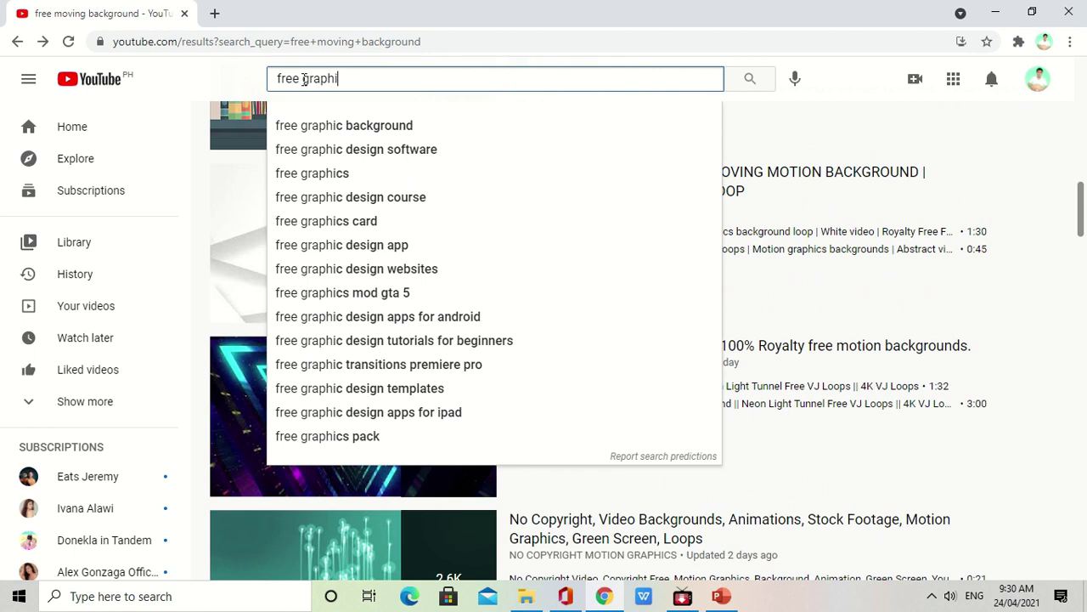
pyautogui.write('c mot')
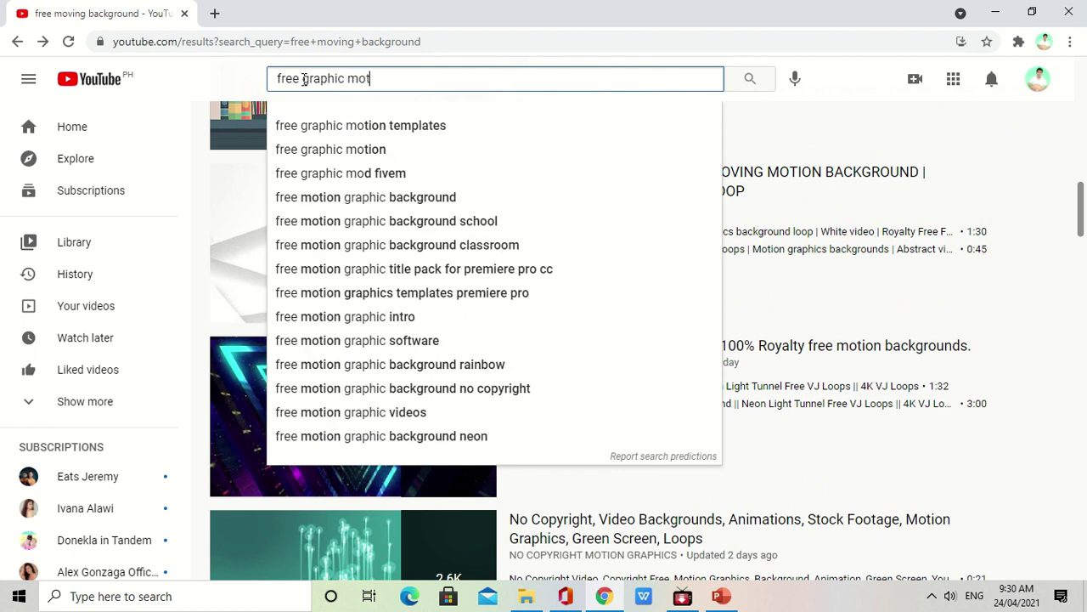
pyautogui.write('ion')
pyautogui.press('Return')
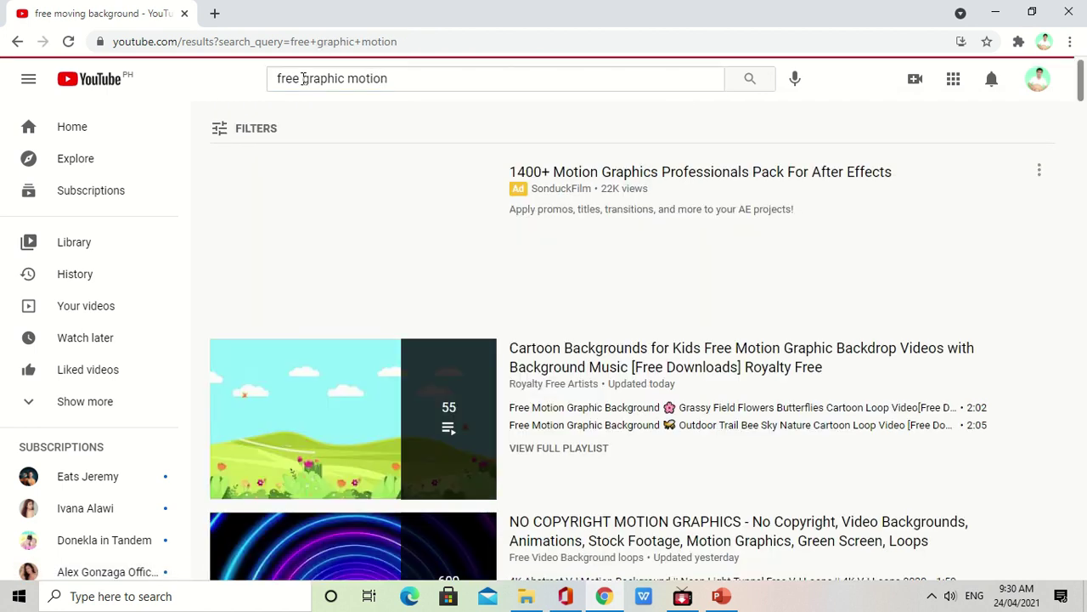
pyautogui.scroll(-2, 342, 311)
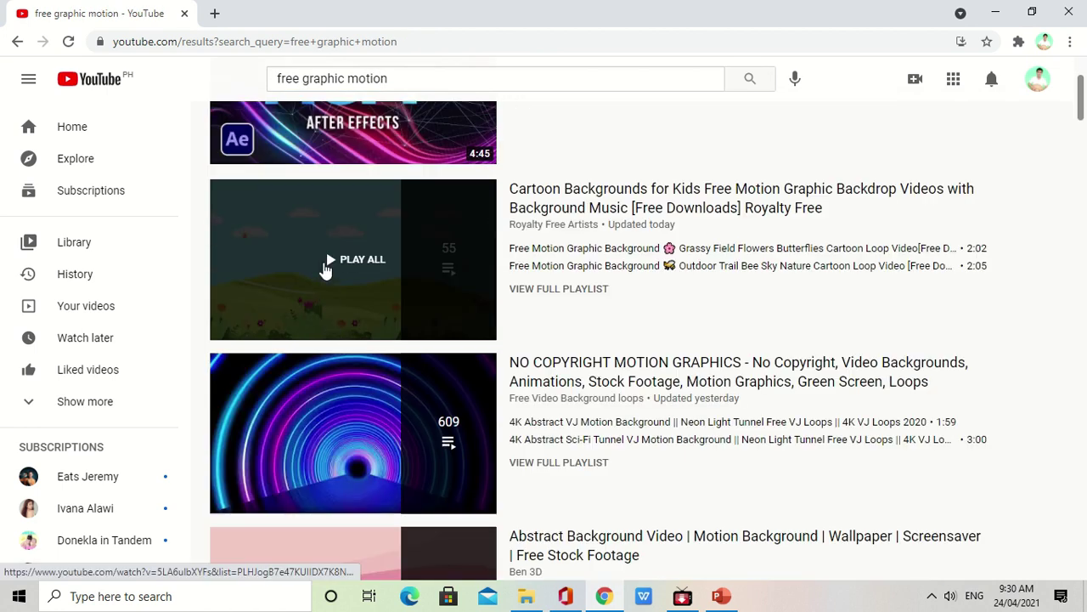
pyautogui.click(598, 195)
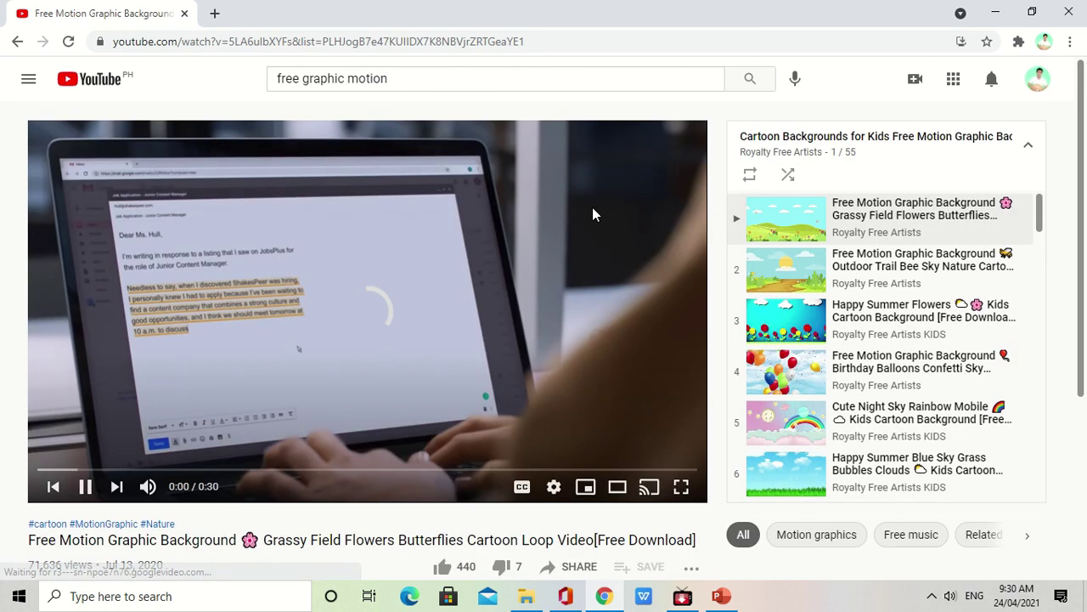
# Open the Grassy Field video outside the playlist, pause it, and copy its URL
pyautogui.click(767, 285)
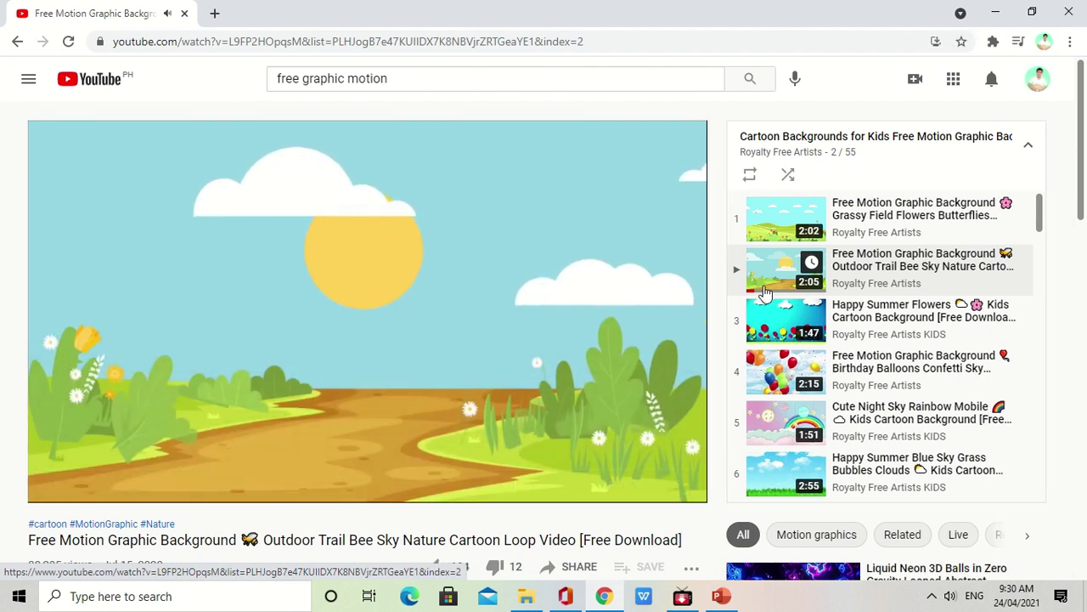
pyautogui.hotkey('alt', 'Left')
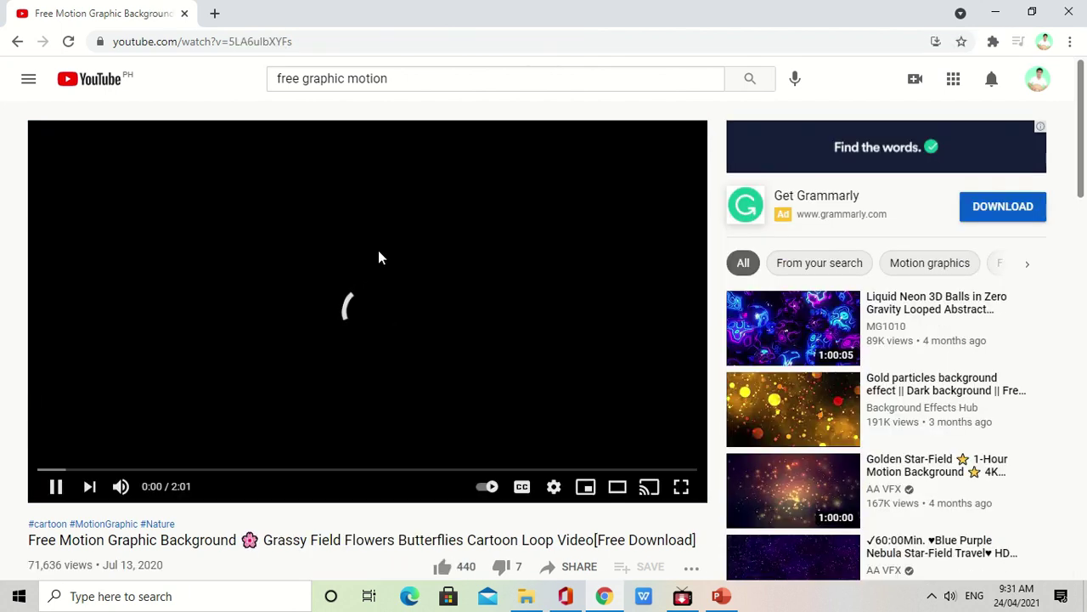
pyautogui.click(55, 486)
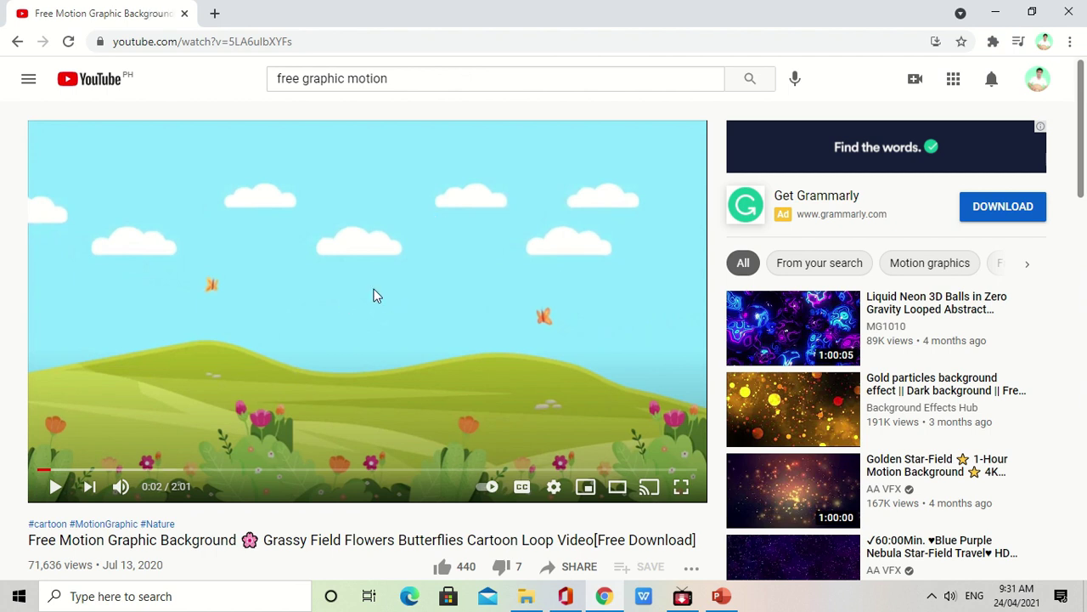
pyautogui.rightClick(210, 42)
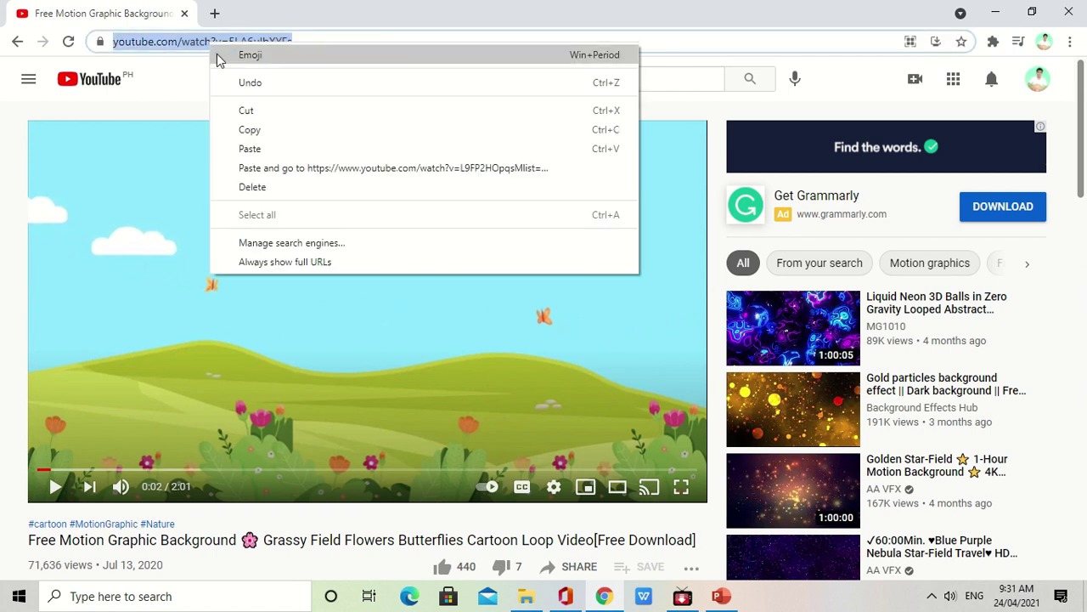
pyautogui.click(254, 130)
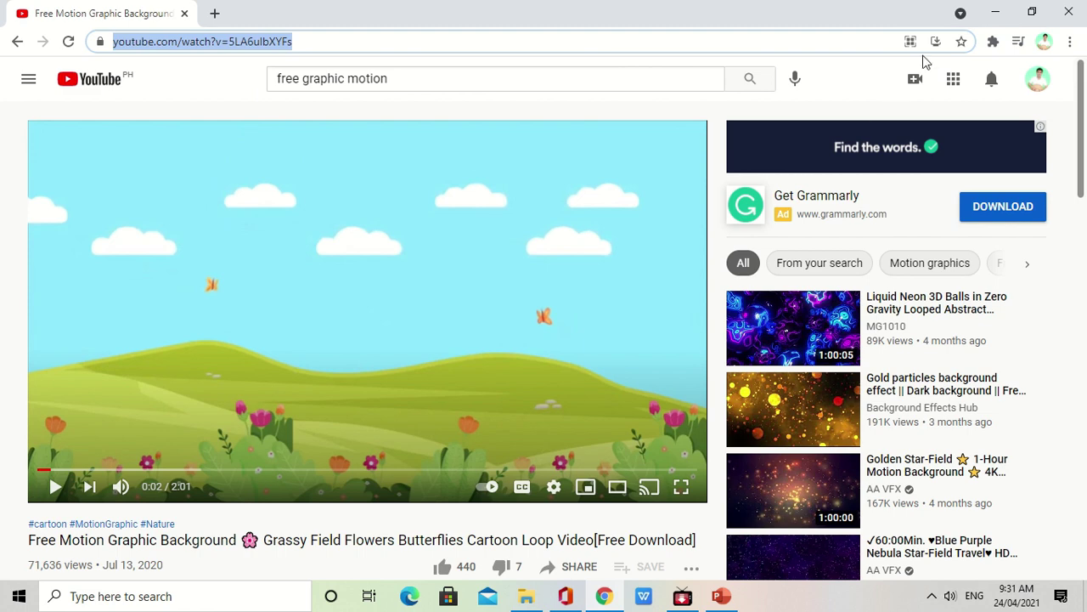
pyautogui.click(998, 14)
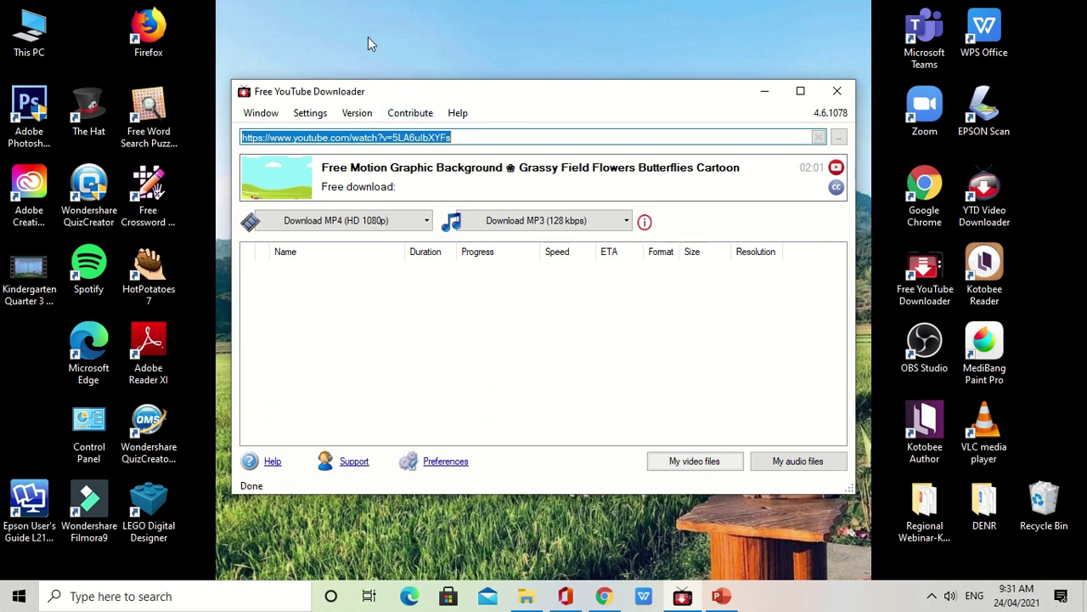
# Download the Grassy Field video as MP4 (HD 1080p)
pyautogui.click(344, 223)
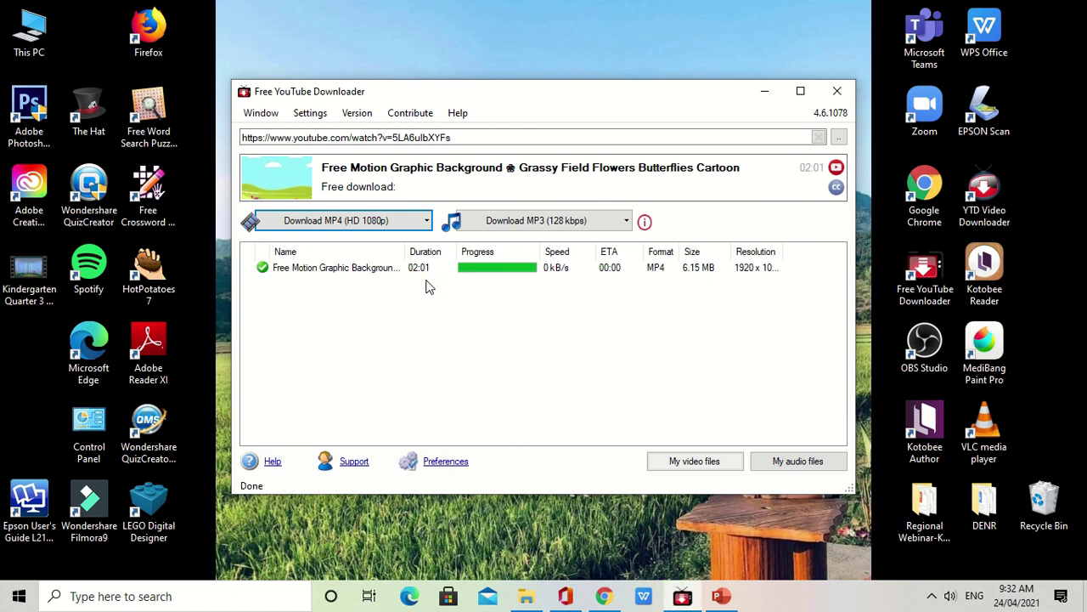
# Copy the downloaded Free Motion Graphic Background MP4 from the Free YouTube Downloader folder
pyautogui.click(526, 595)
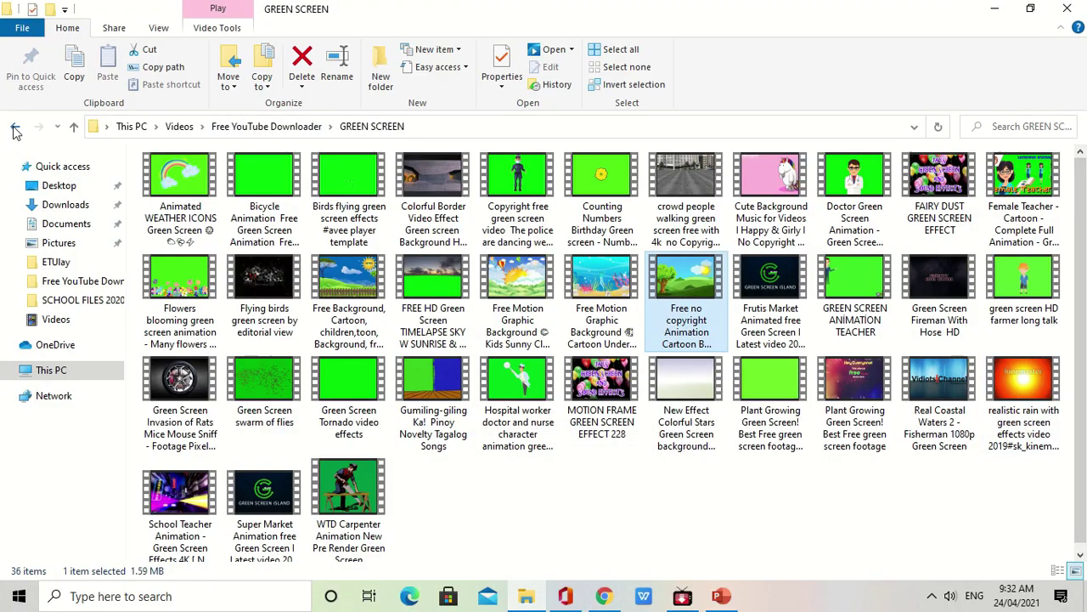
pyautogui.click(15, 127)
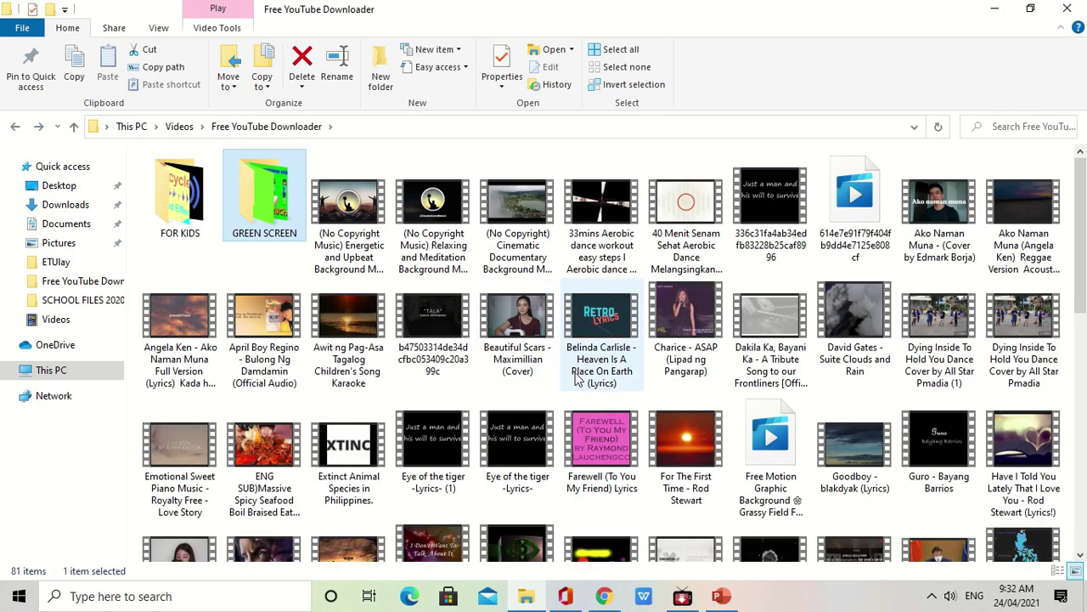
pyautogui.scroll(-4, 577, 378)
pyautogui.scroll(-1, 577, 378)
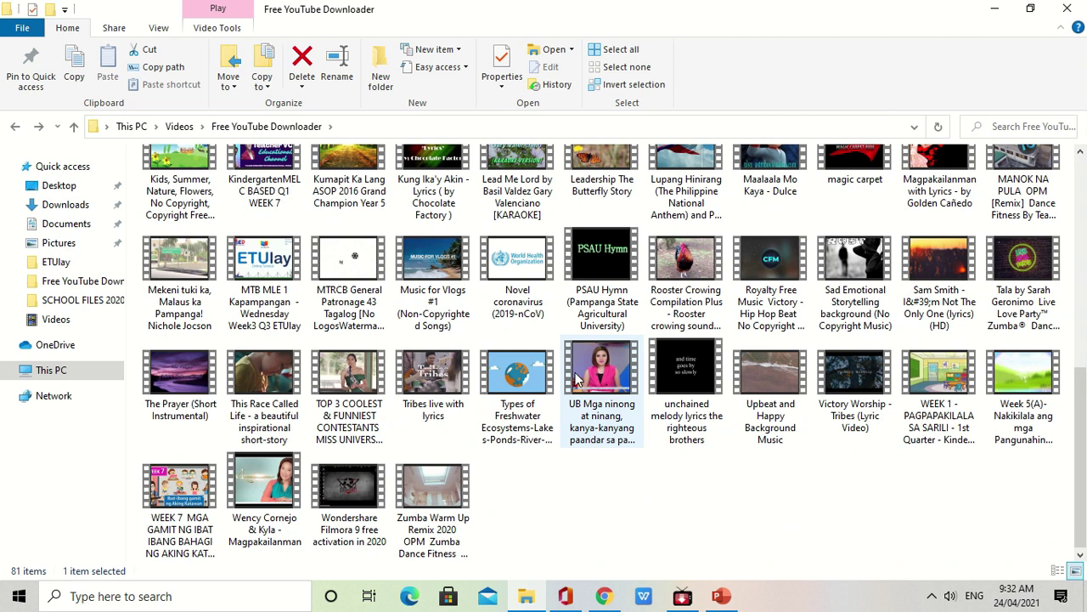
pyautogui.scroll(2, 577, 378)
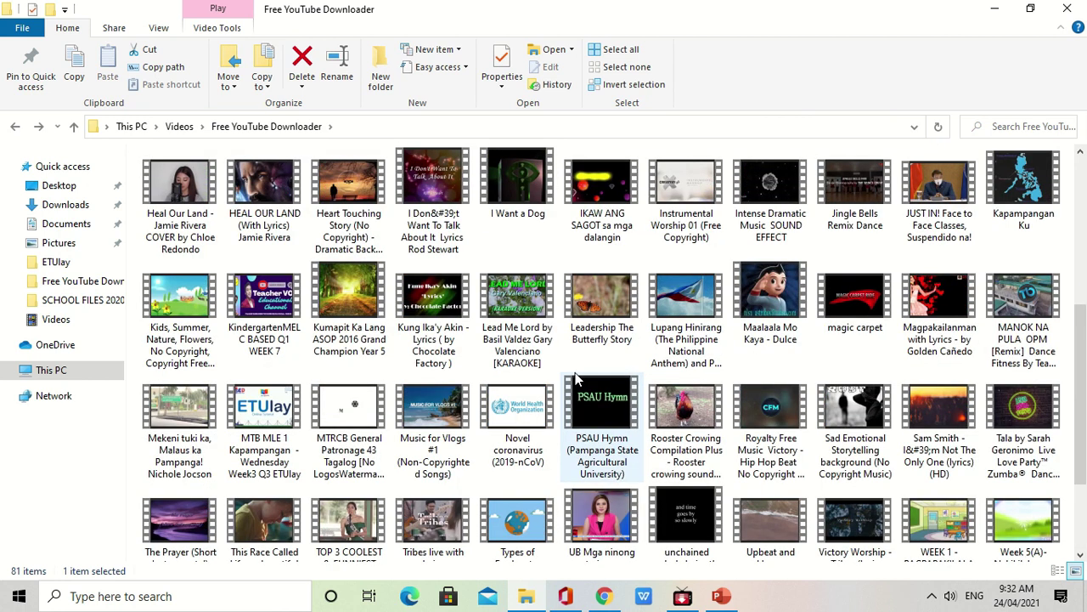
pyautogui.scroll(4, 577, 378)
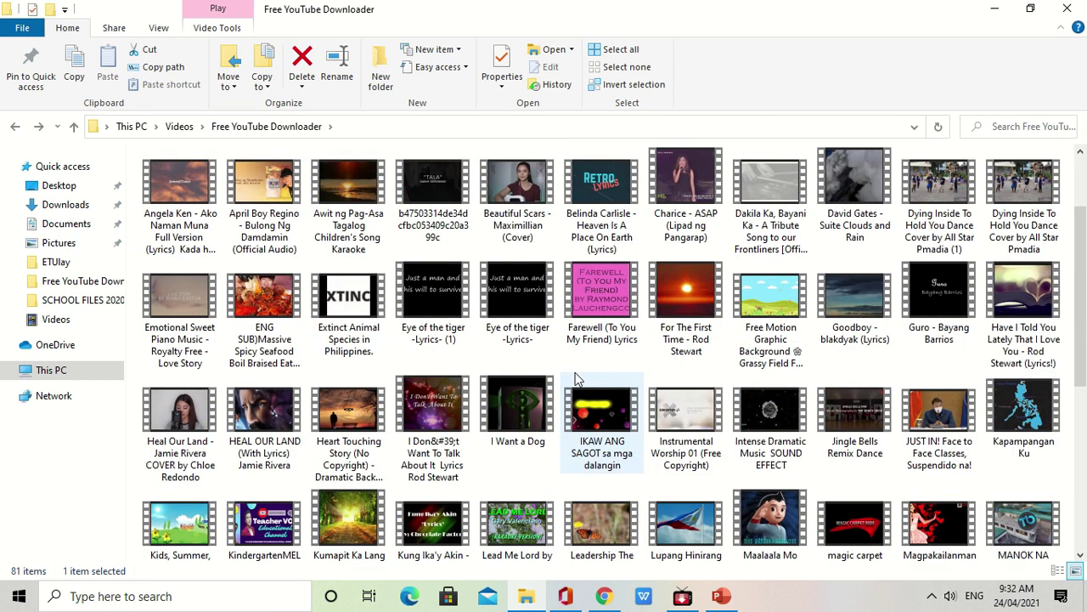
pyautogui.click(771, 298)
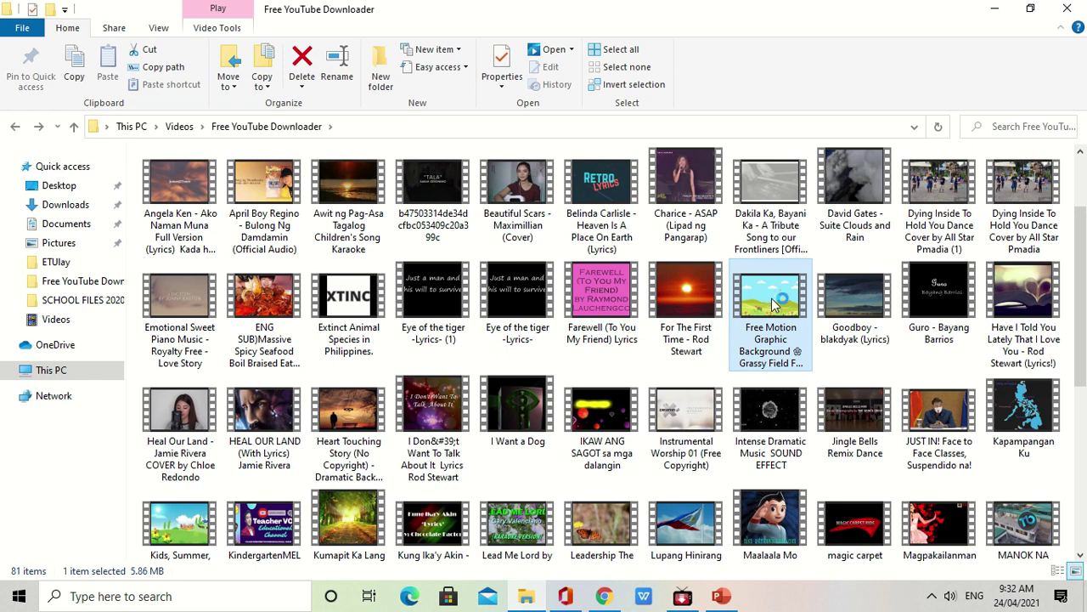
pyautogui.rightClick(771, 299)
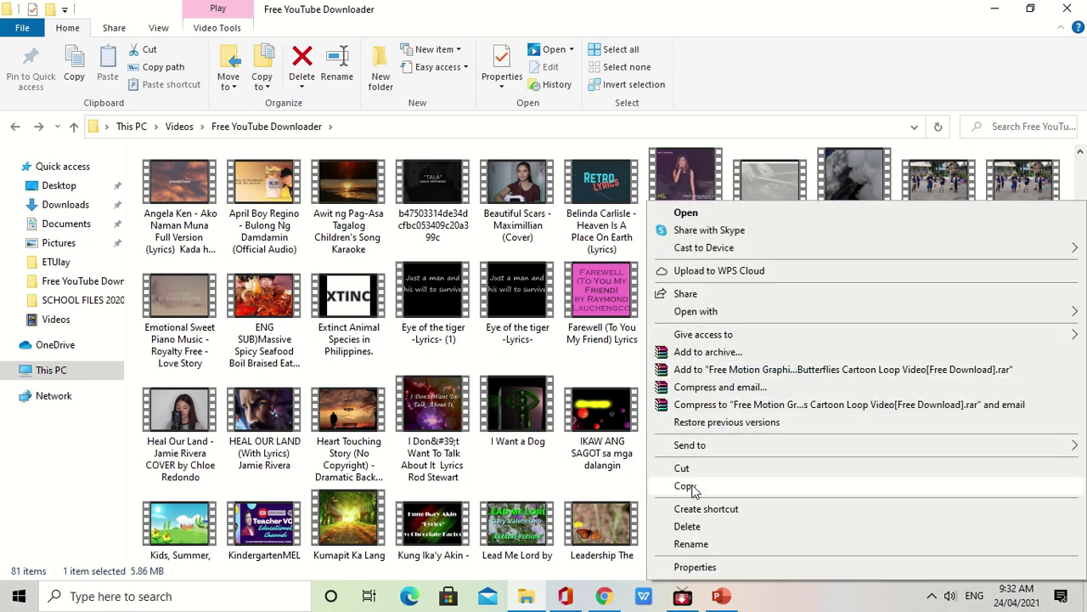
pyautogui.click(685, 486)
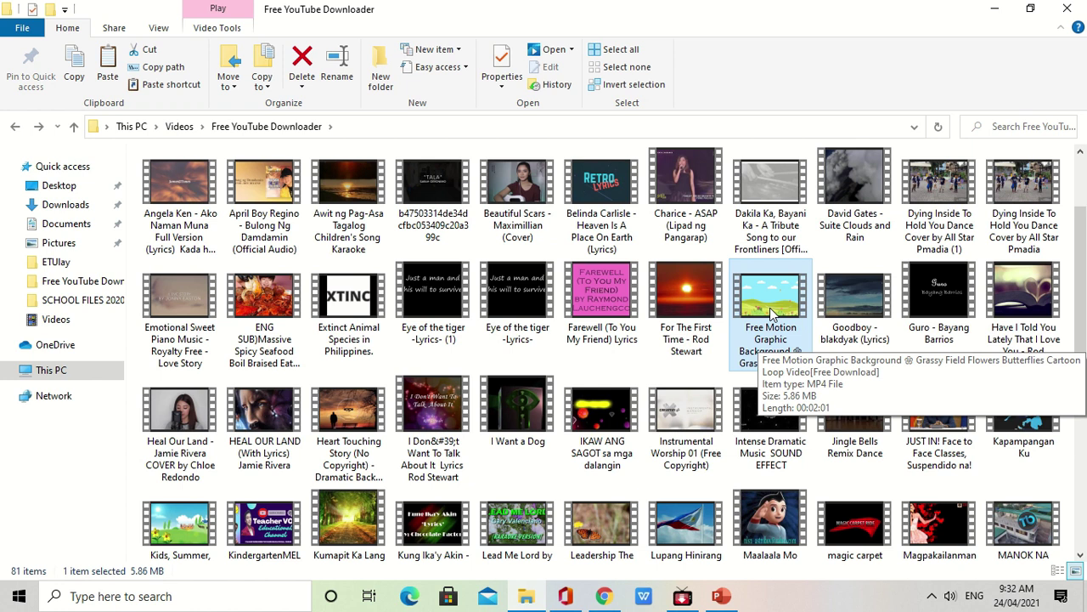
pyautogui.click(721, 595)
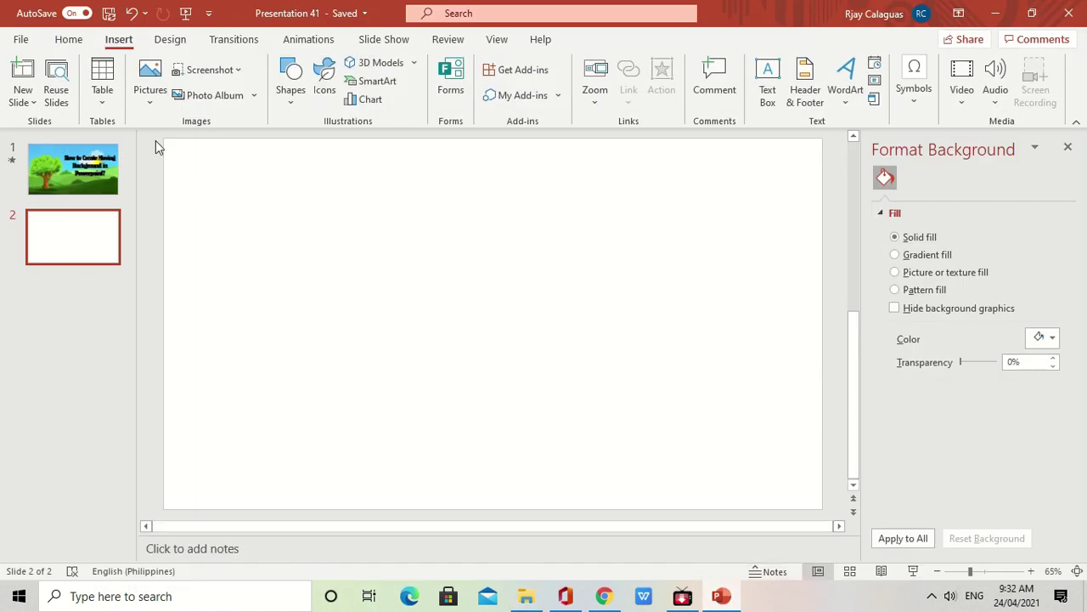
# Paste the Grassy Field video onto slide 2, close Design Ideas, and preview it
pyautogui.rightClick(156, 141)
pyautogui.click(196, 182)
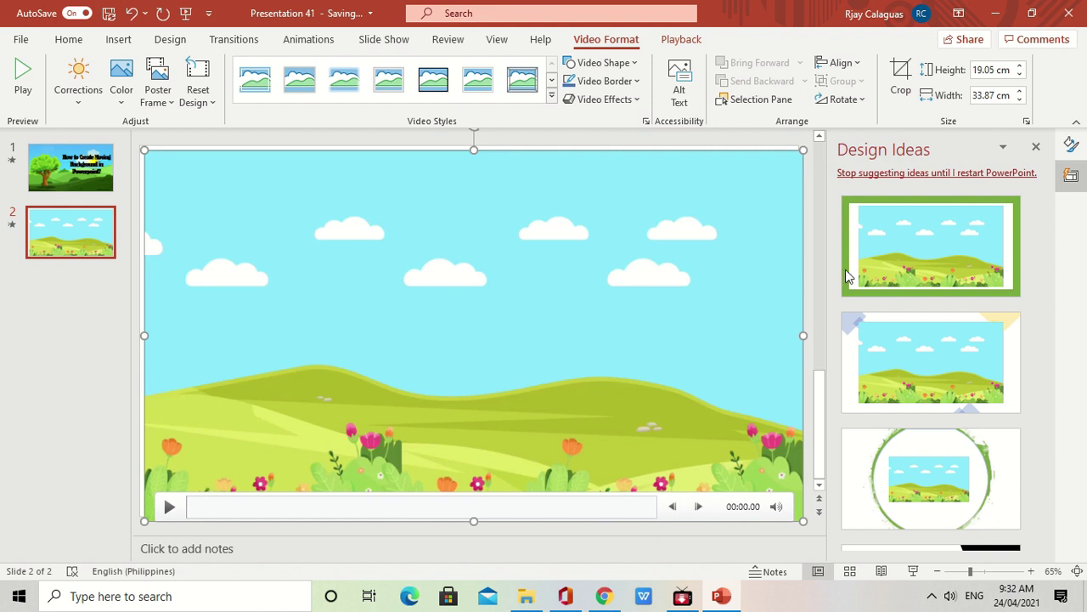
pyautogui.click(1036, 150)
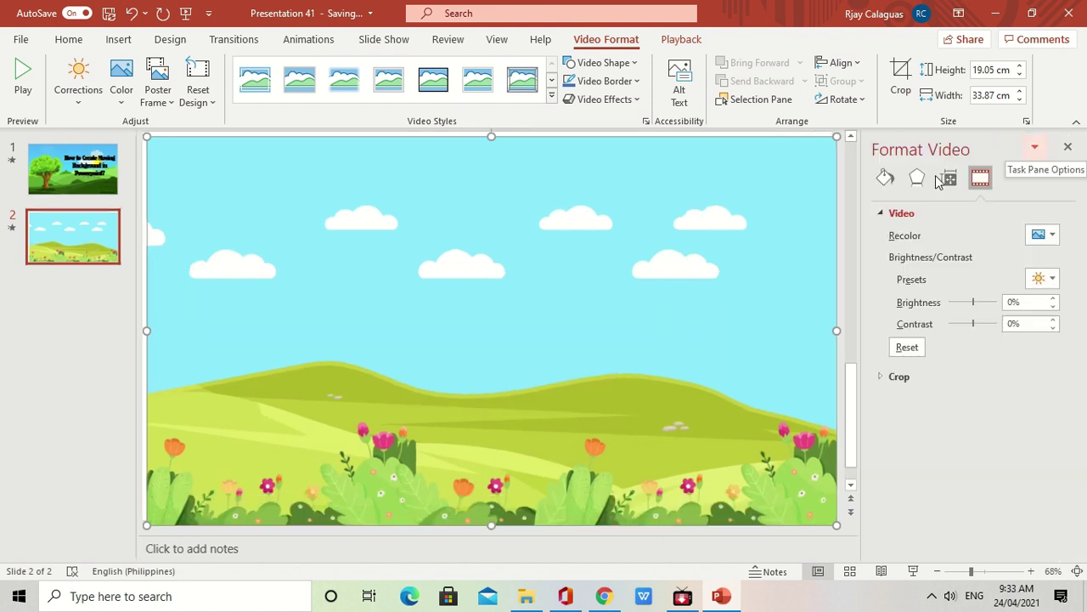
pyautogui.click(169, 513)
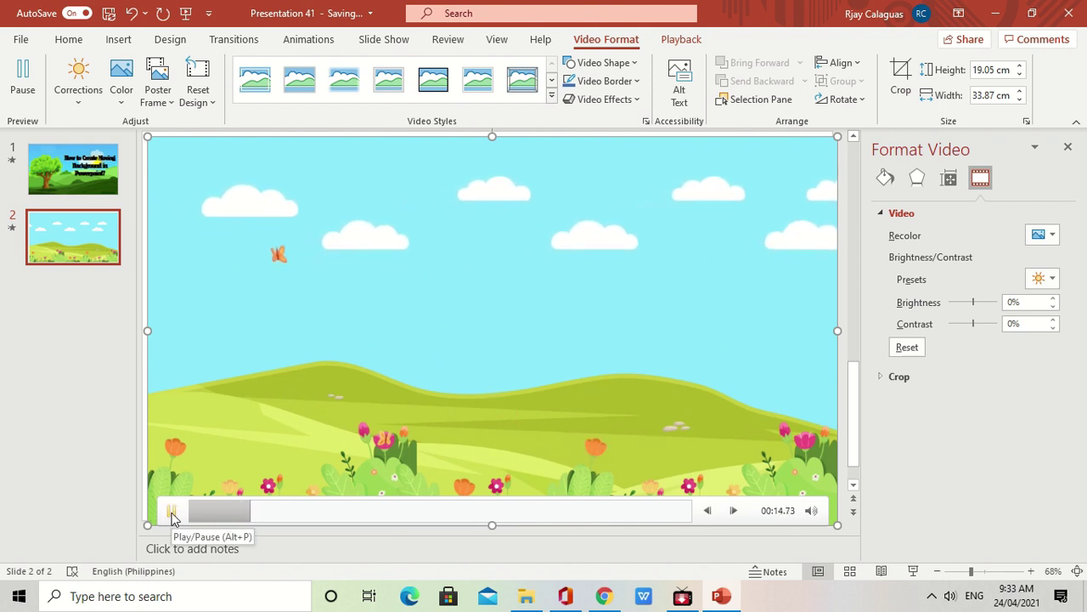
pyautogui.click(171, 512)
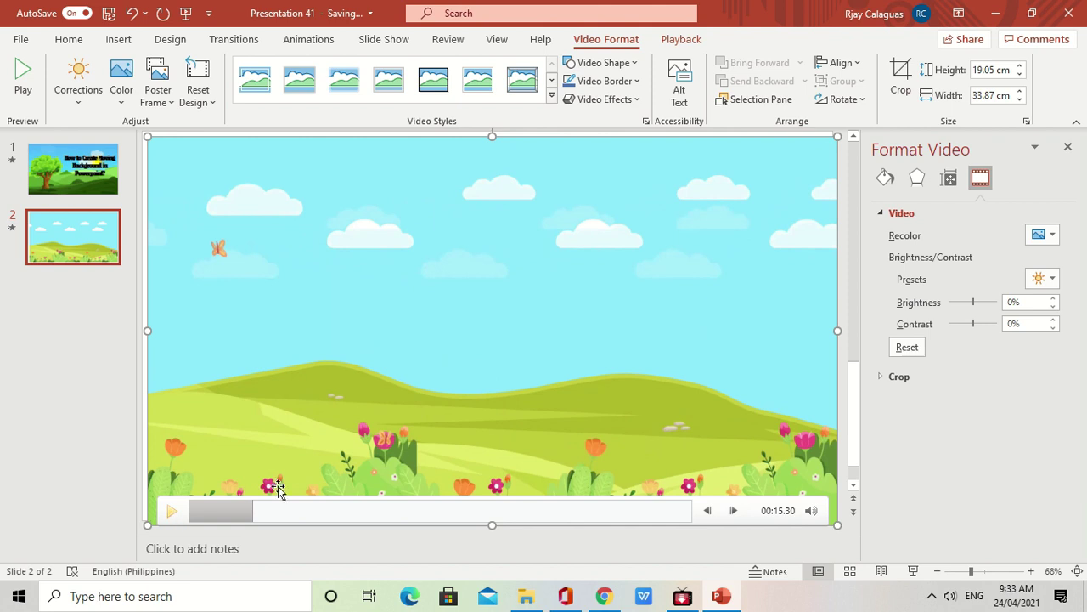
# Draw a wide text box across the upper sky and type the 'Mga Hugis' title
pyautogui.click(119, 39)
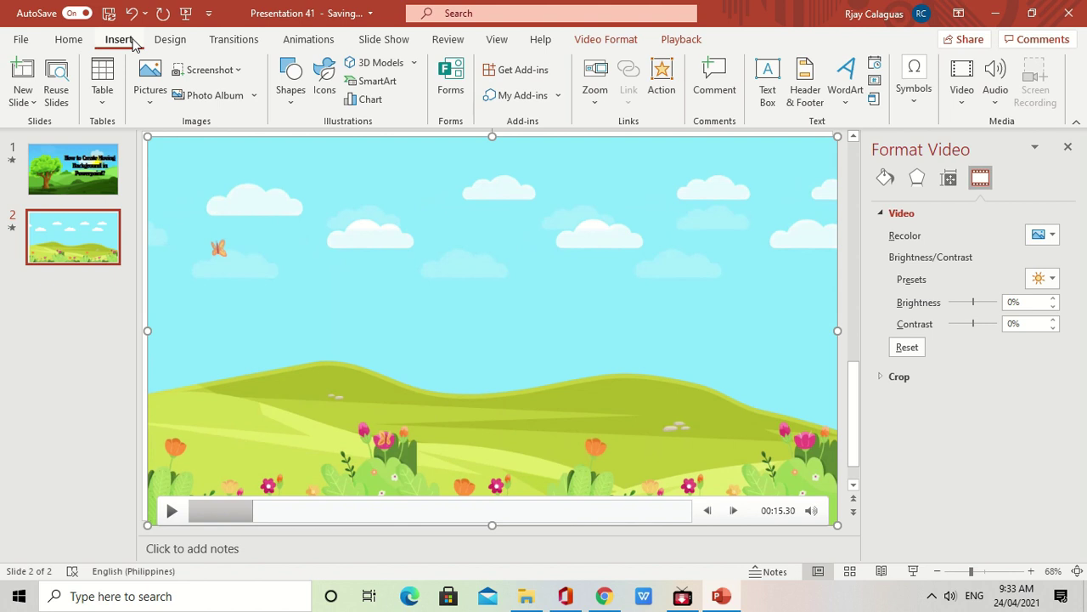
pyautogui.click(767, 82)
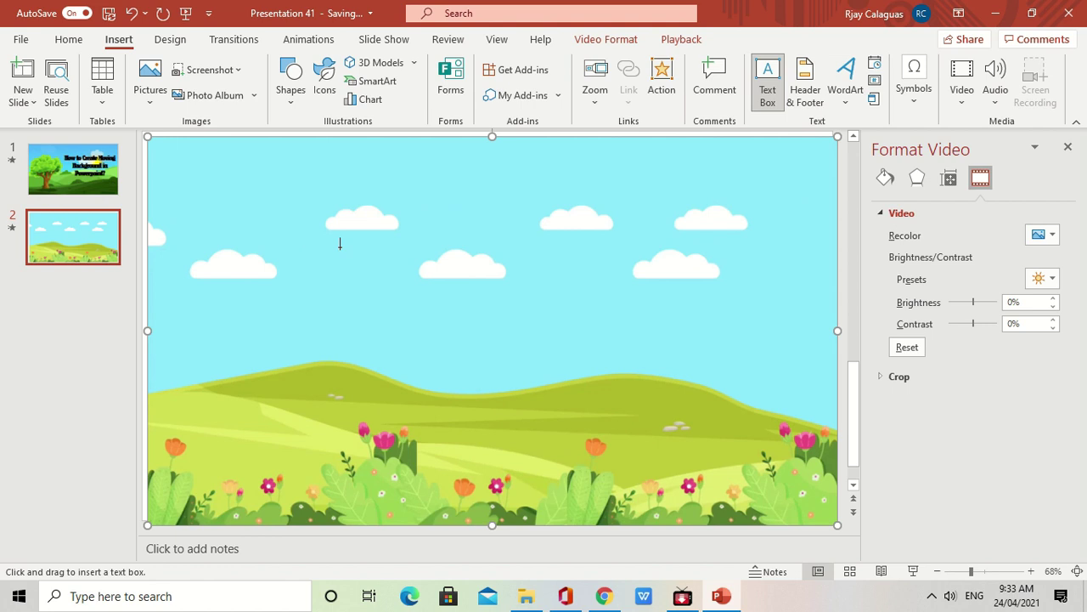
pyautogui.moveTo(198, 177); pyautogui.dragTo(787, 313)
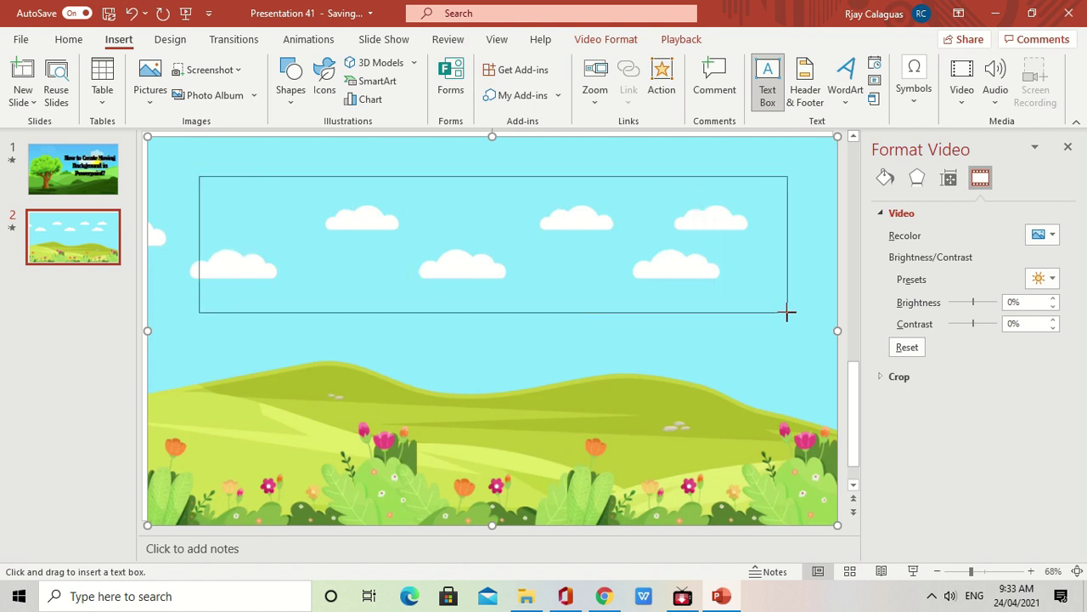
pyautogui.moveTo(786, 313); pyautogui.dragTo(787, 313)
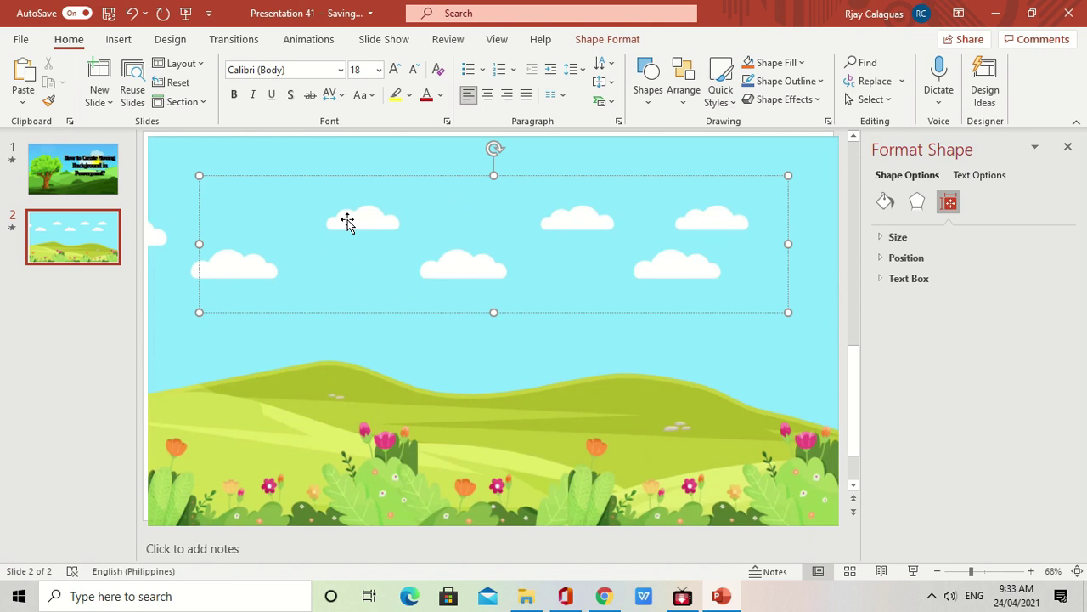
pyautogui.write('Mga Hugis')
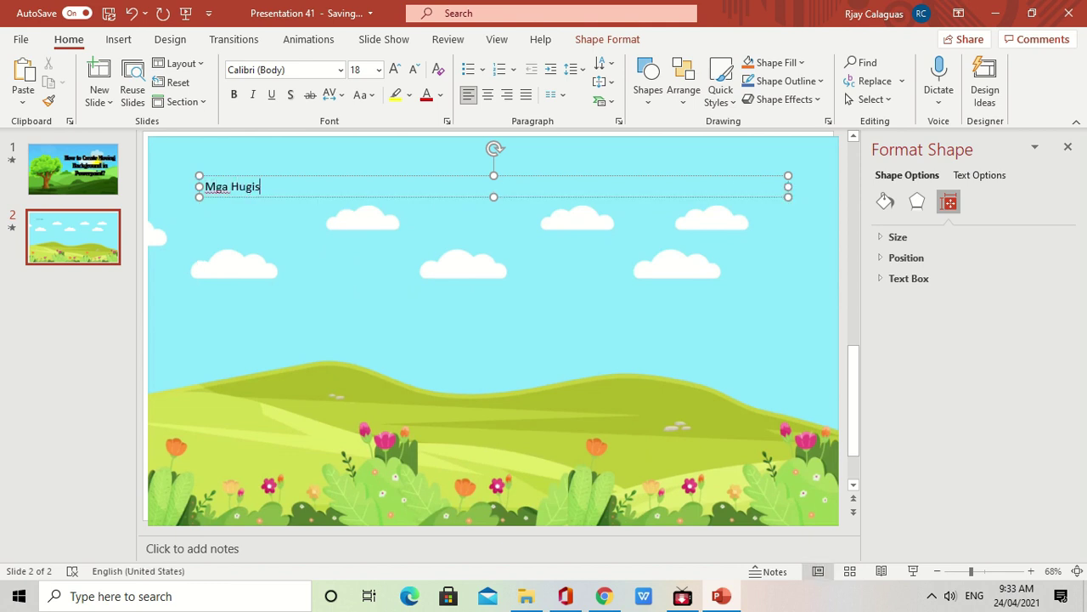
# Center the title, set it in Bernard MT Condensed, and enlarge it to size 115
pyautogui.hotkey('ctrl', 'a')
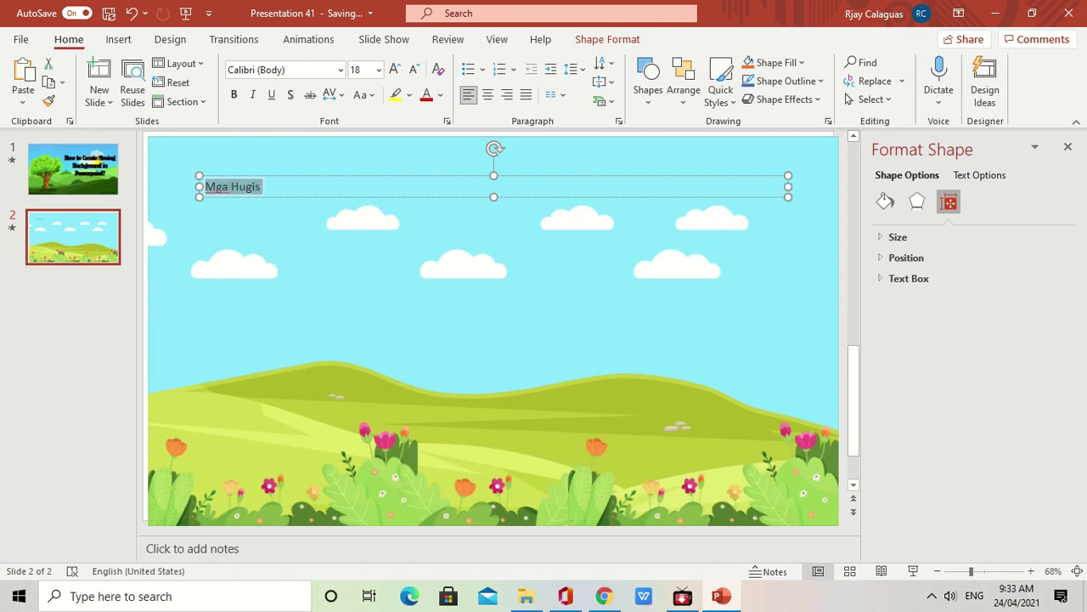
pyautogui.click(487, 95)
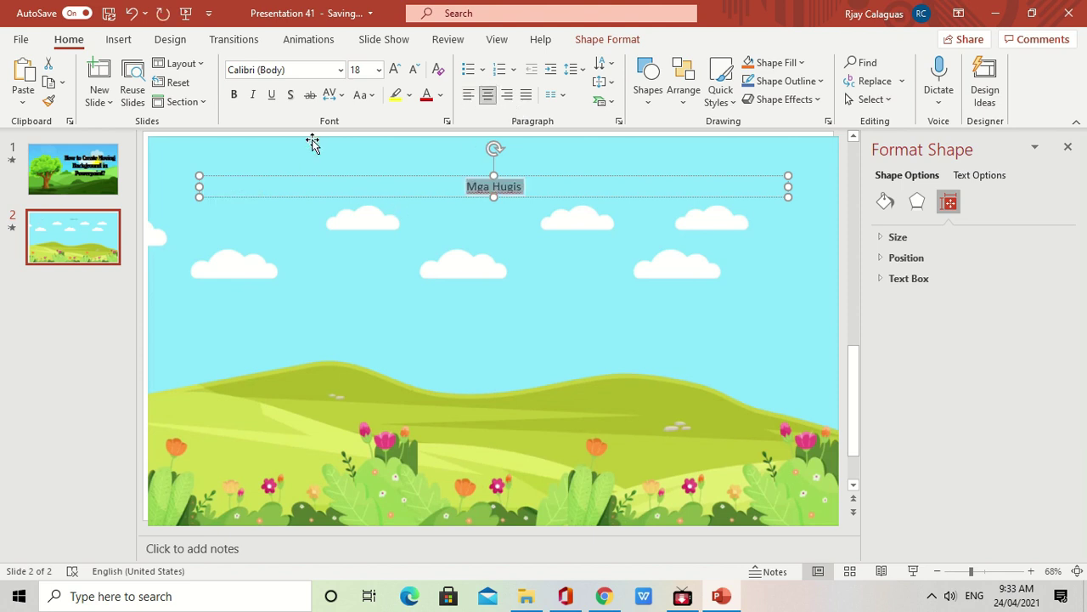
pyautogui.click(340, 71)
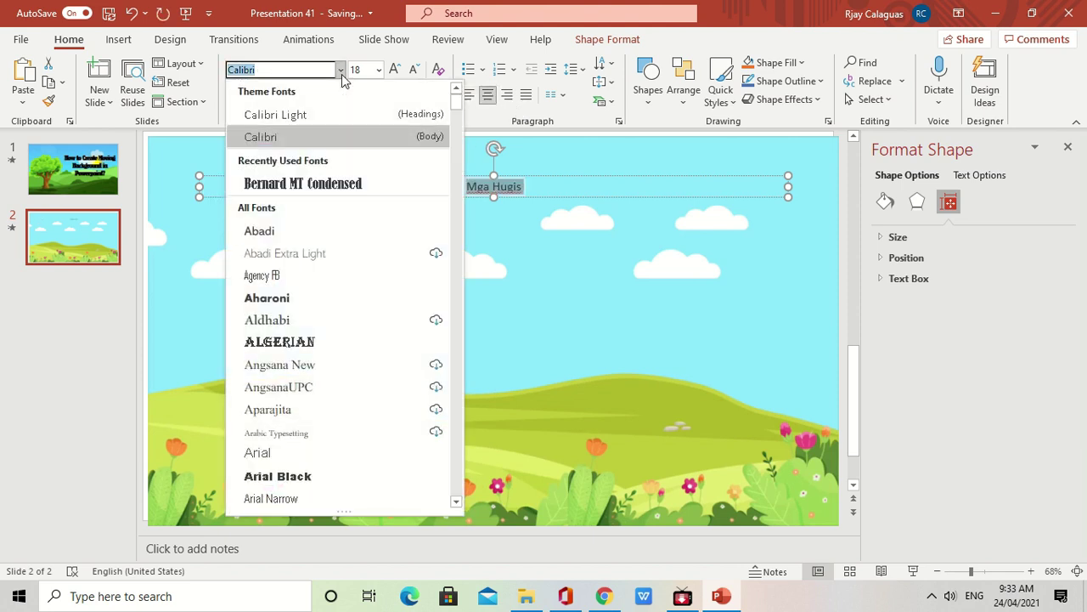
pyautogui.click(330, 184)
pyautogui.click(395, 71)
pyautogui.click(395, 71)
pyautogui.click(395, 71)
pyautogui.click(395, 71)
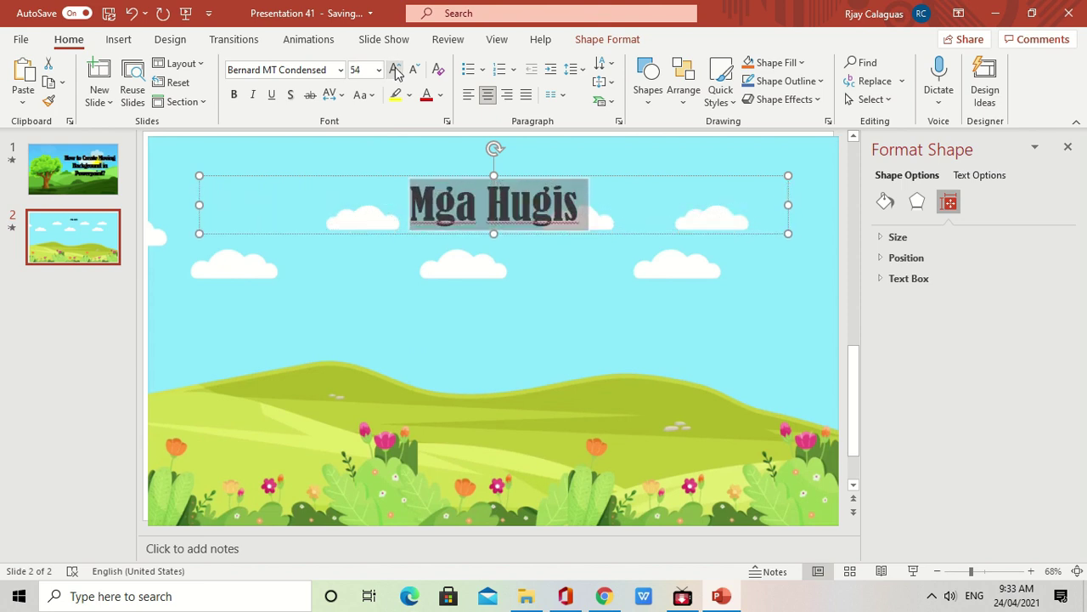
pyautogui.click(395, 70)
pyautogui.click(395, 71)
pyautogui.click(395, 70)
pyautogui.click(395, 71)
pyautogui.click(395, 71)
pyautogui.click(395, 70)
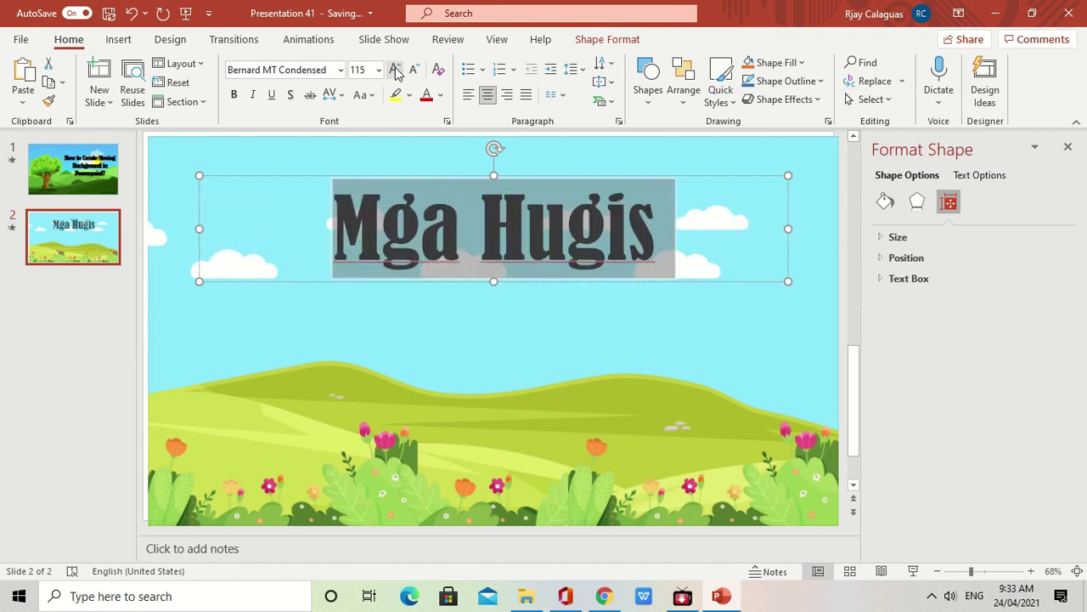
# Change the title font to Century Gothic and make it bold
pyautogui.click(340, 70)
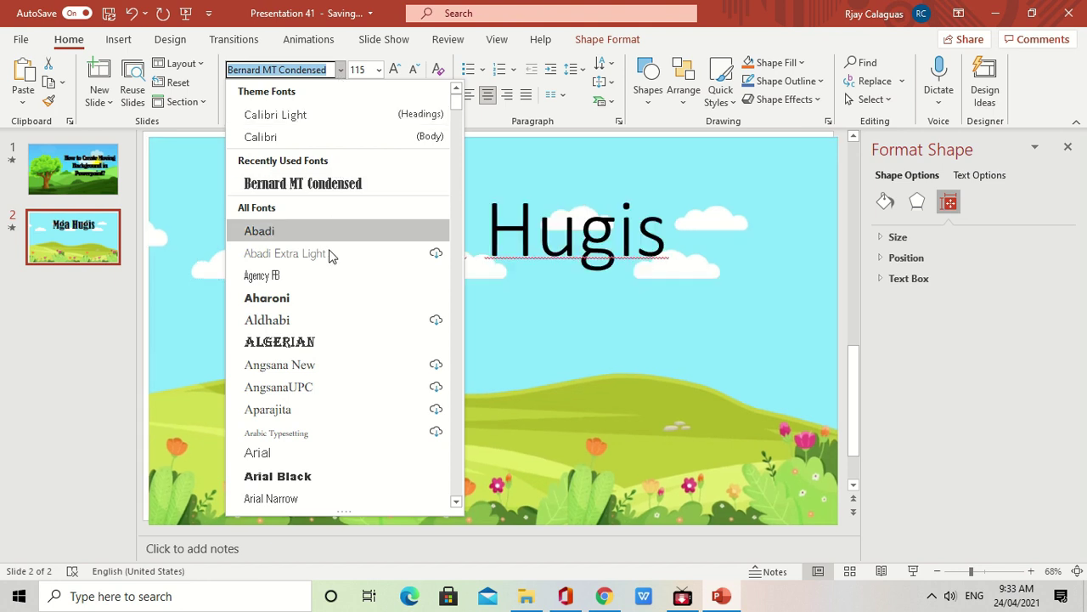
pyautogui.scroll(-10, 331, 280)
pyautogui.scroll(-4, 332, 356)
pyautogui.scroll(-4, 333, 383)
pyautogui.scroll(-2, 331, 384)
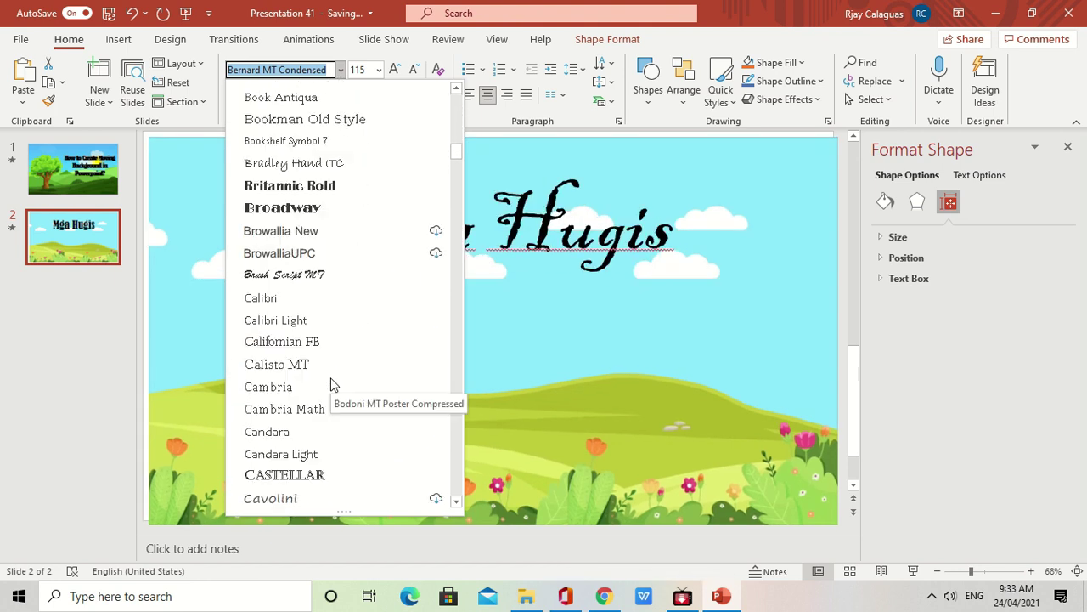
pyautogui.scroll(-1, 328, 440)
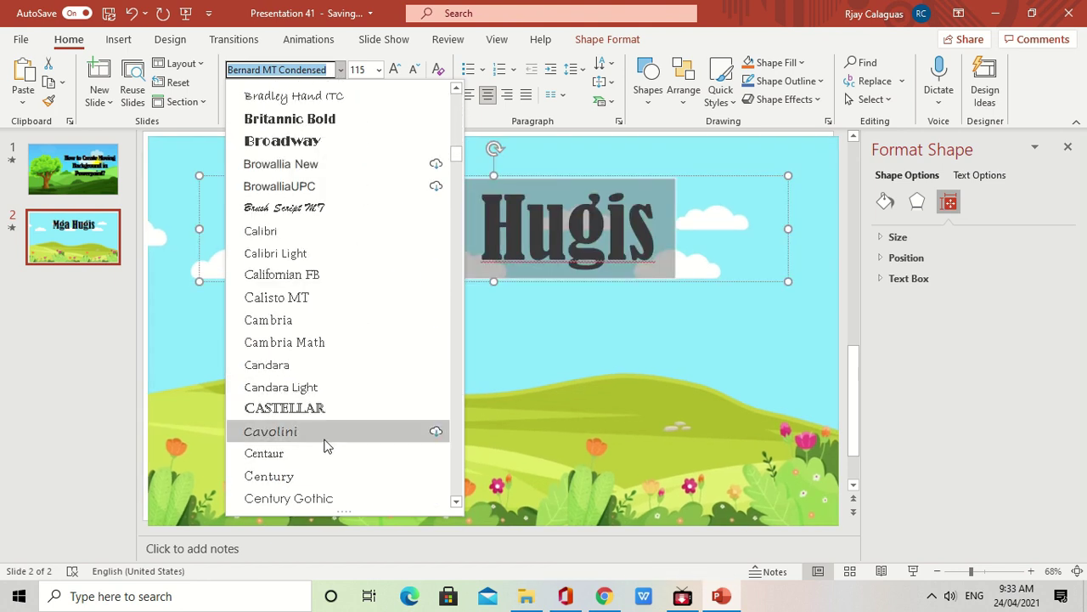
pyautogui.click(320, 502)
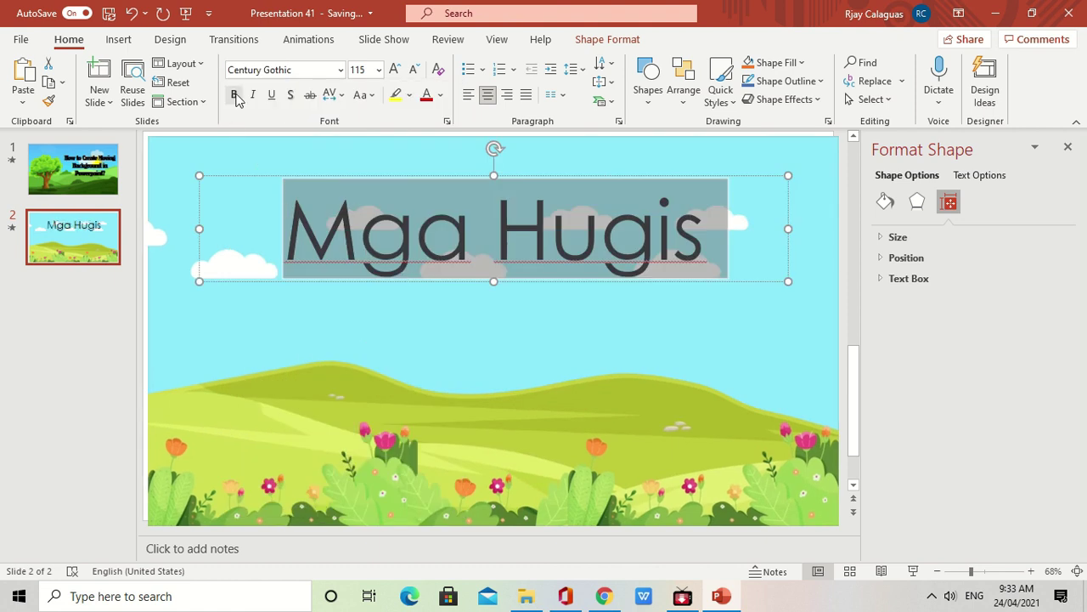
pyautogui.click(236, 95)
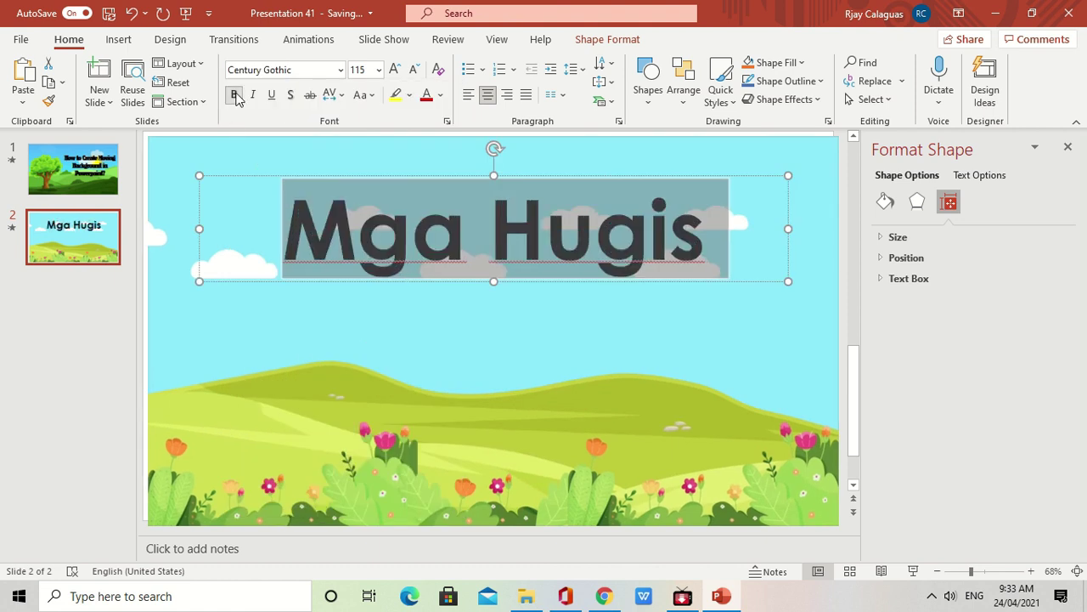
# Give the 'Mga Hugis' title a Fly In entrance animation
pyautogui.click(306, 42)
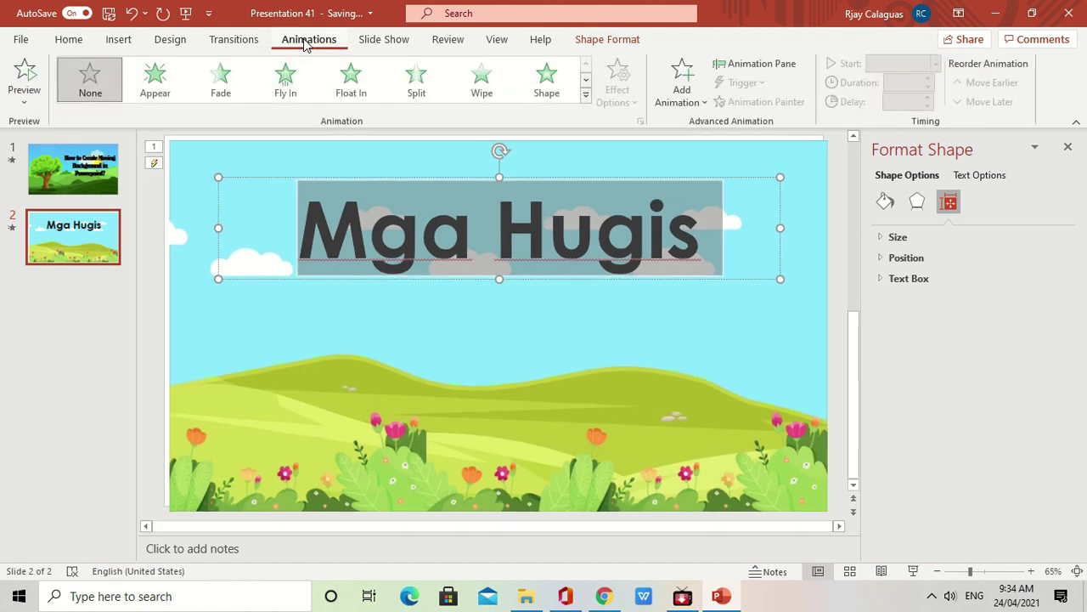
pyautogui.click(149, 77)
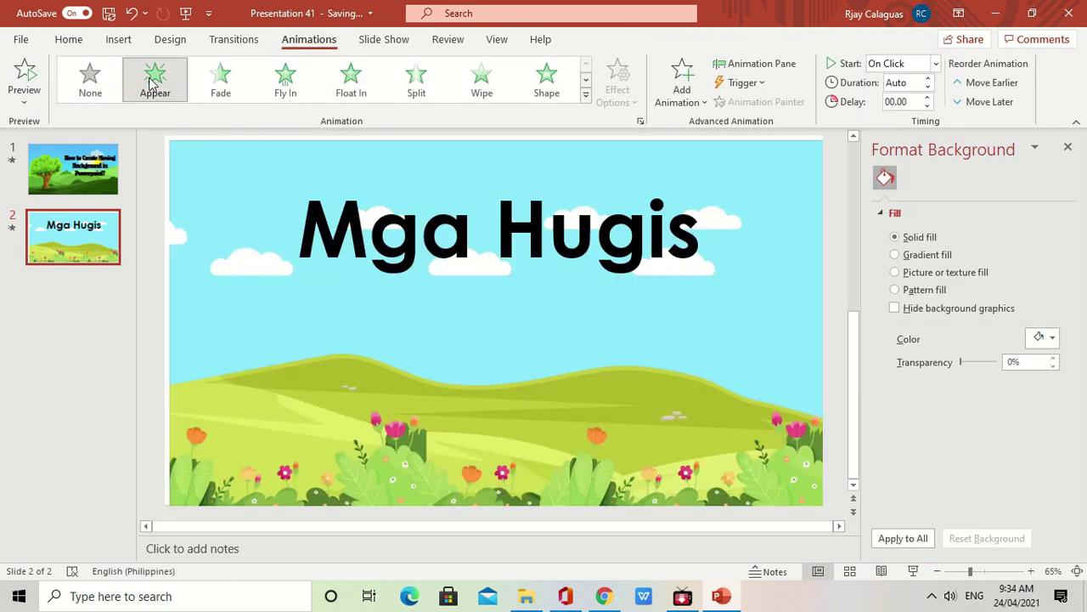
pyautogui.click(295, 84)
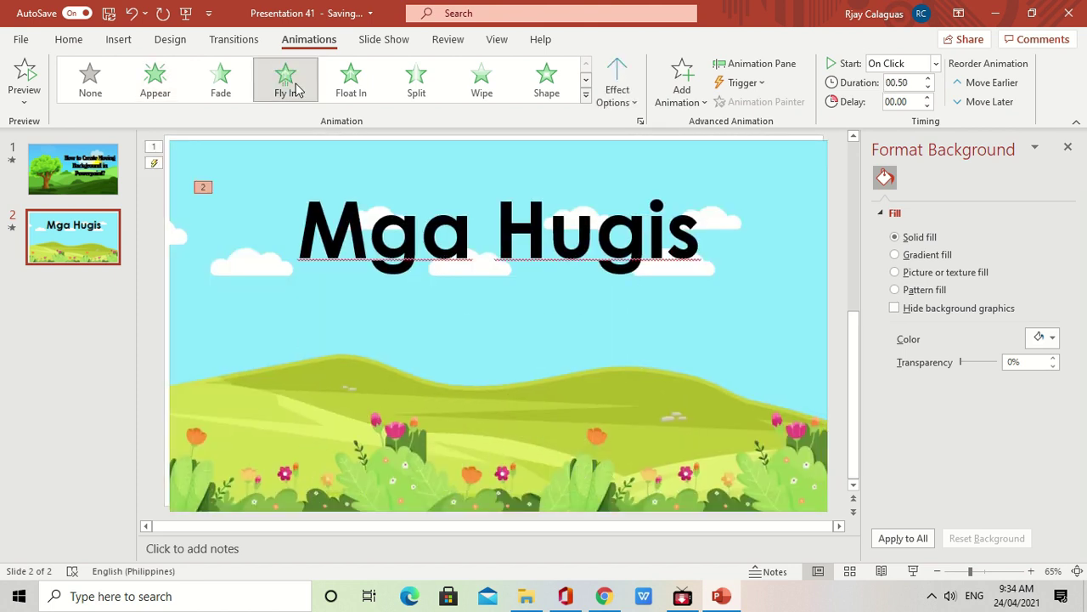
# Copy the red circle image 25426-1yh1bw8 from Pictures > e-book images and go back to PowerPoint
pyautogui.click(530, 600)
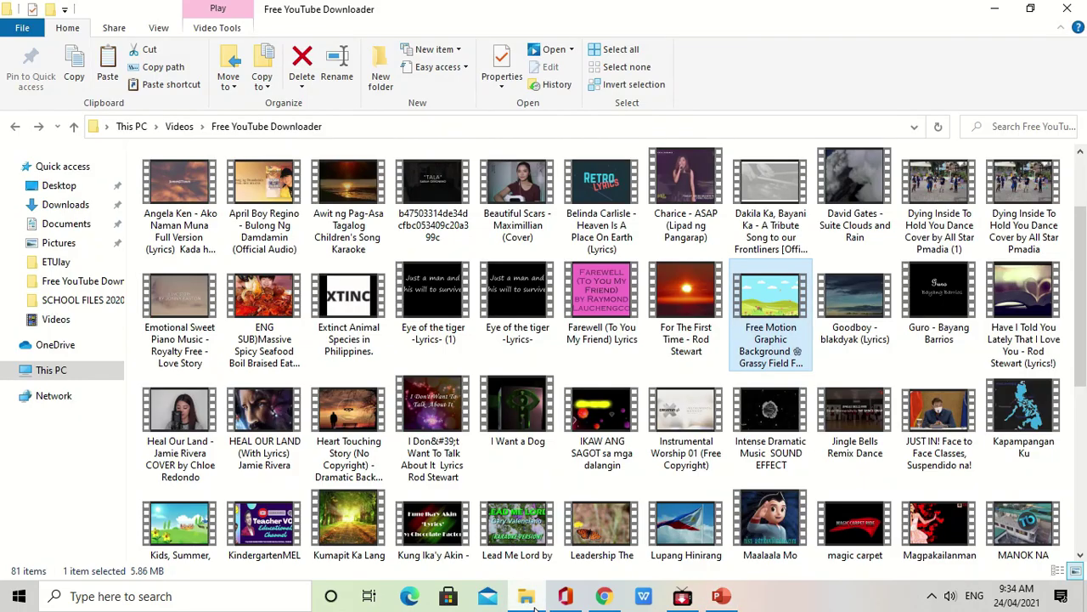
pyautogui.click(58, 243)
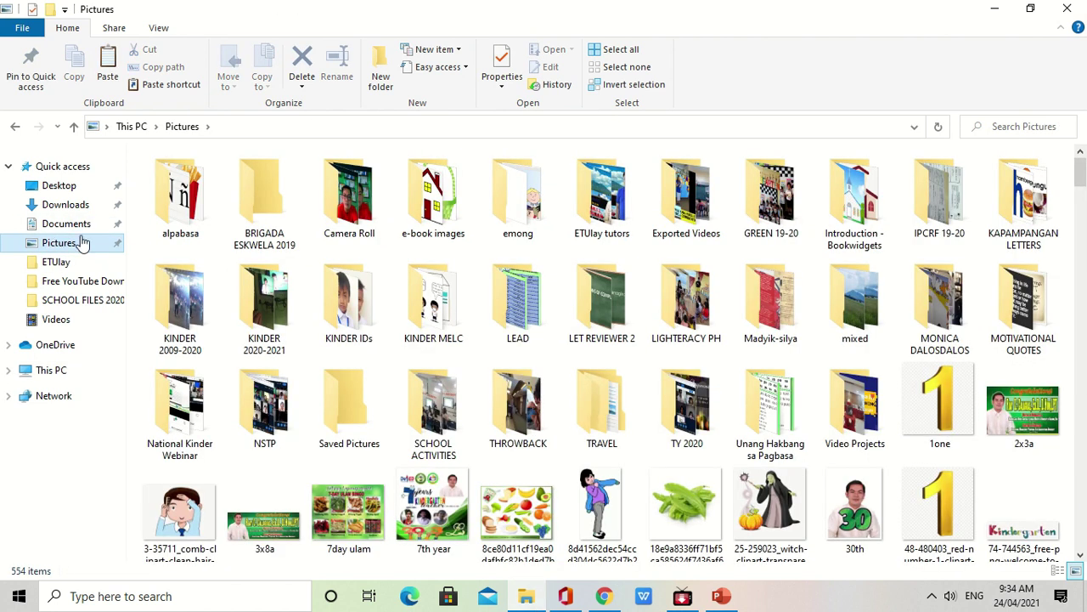
pyautogui.doubleClick(455, 225)
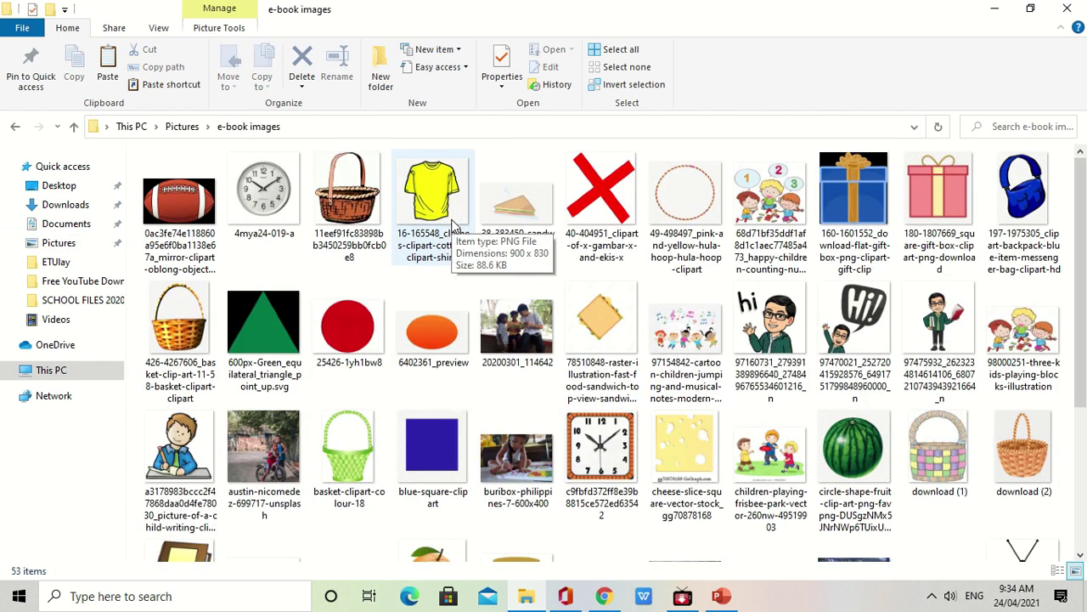
pyautogui.scroll(-5, 484, 318)
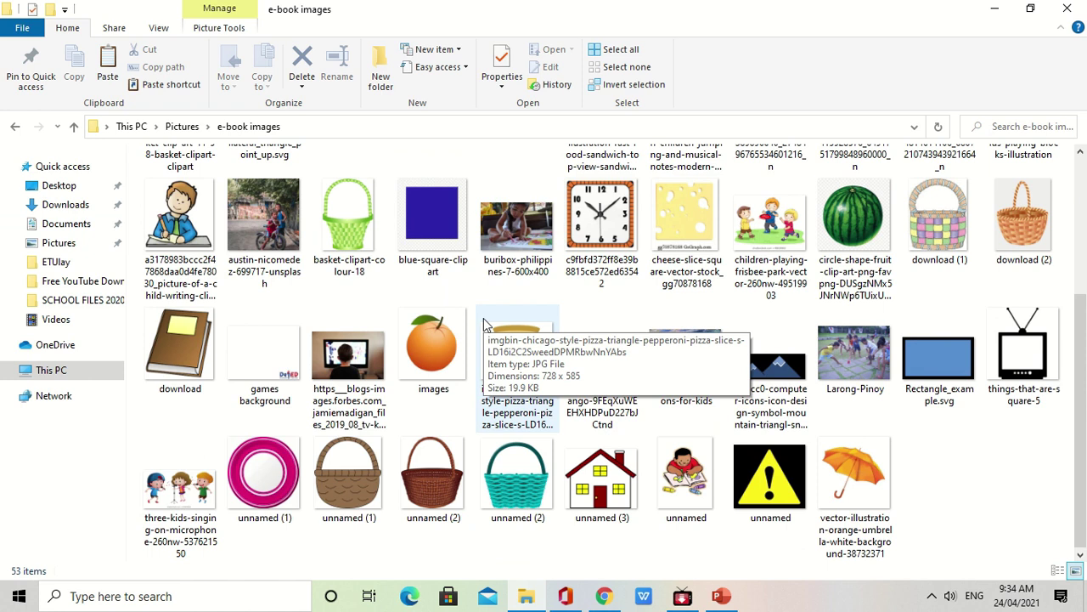
pyautogui.scroll(3, 483, 324)
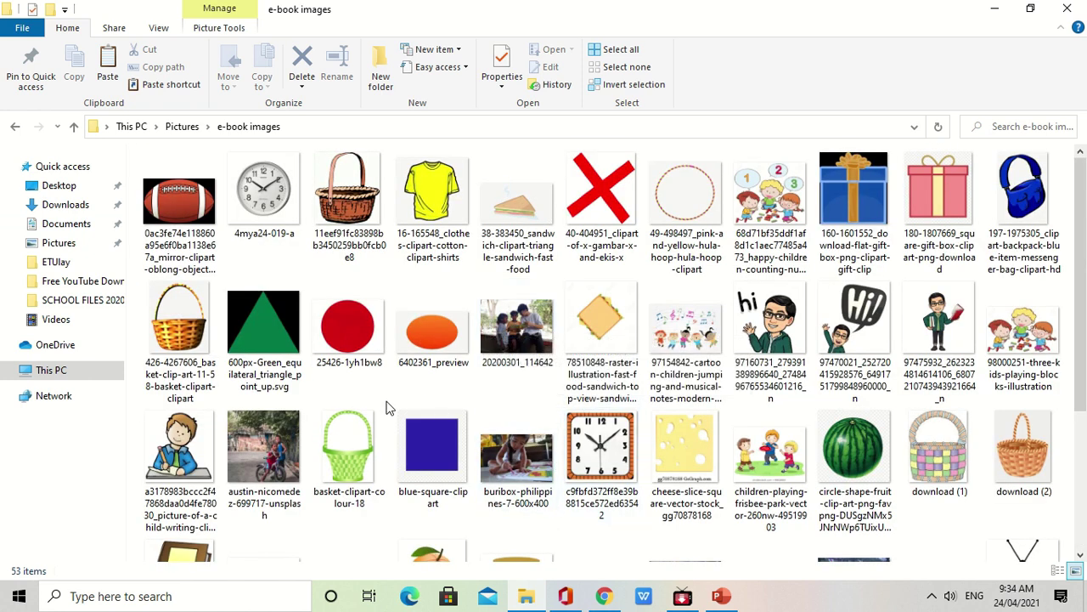
pyautogui.click(363, 352)
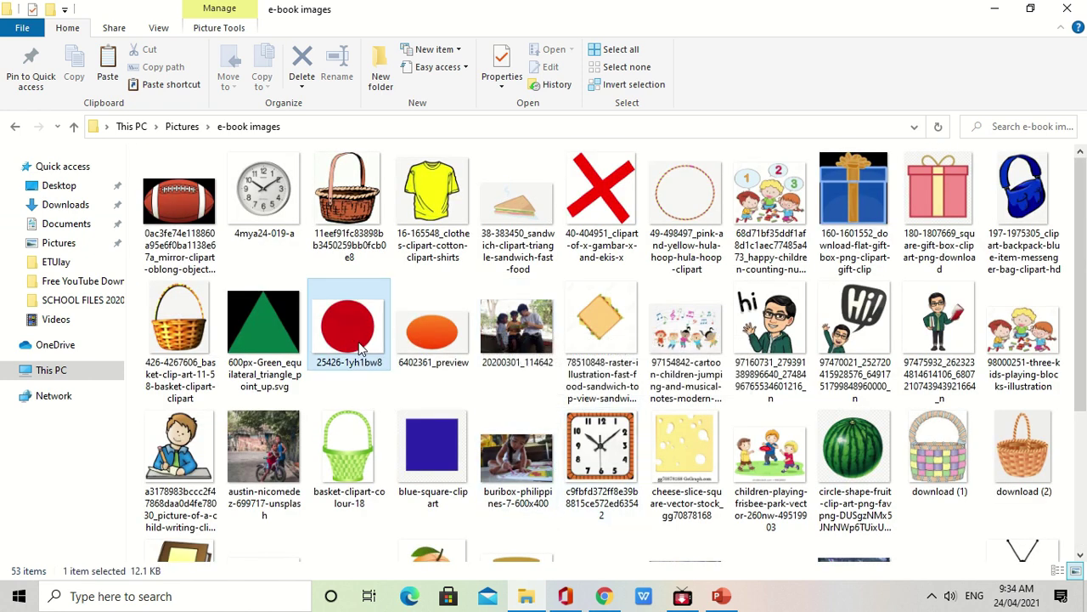
pyautogui.rightClick(358, 342)
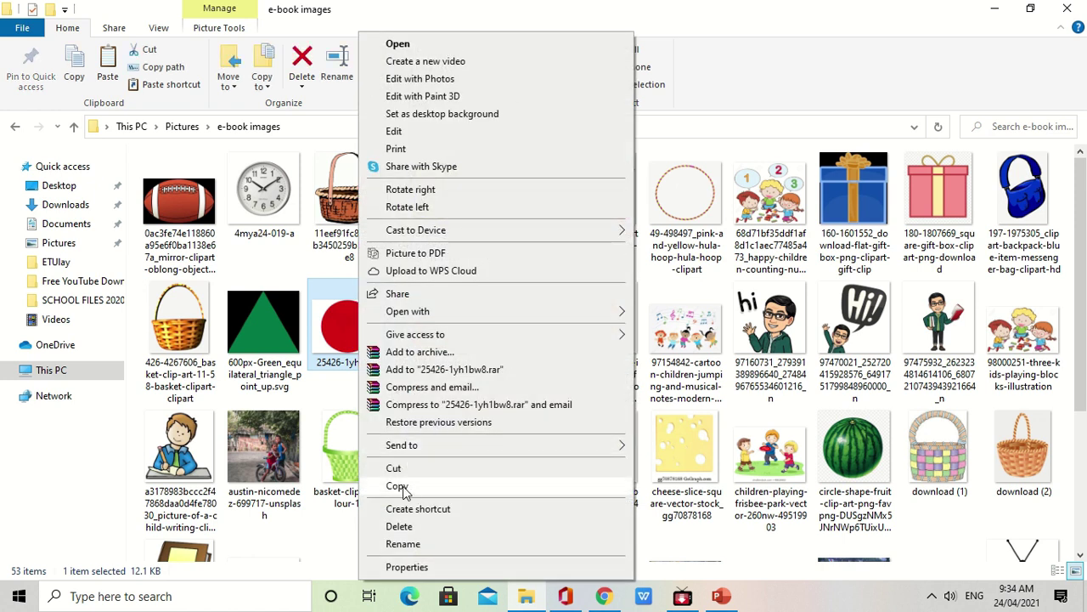
pyautogui.click(397, 485)
pyautogui.click(721, 596)
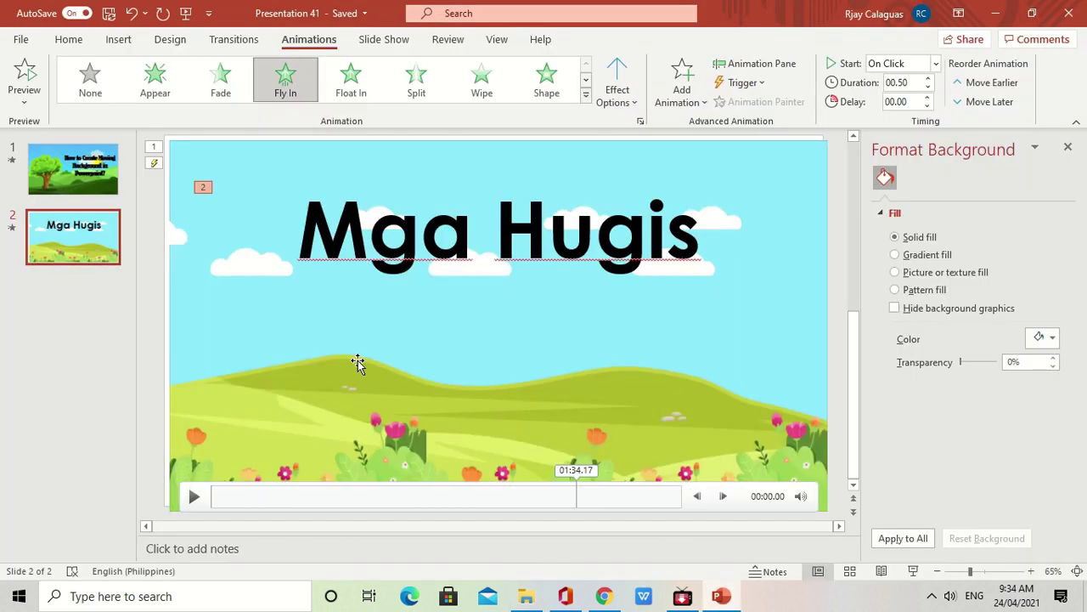
# Paste the red circle, remove its white background, then shrink it and place it below the title's left side
pyautogui.rightClick(144, 290)
pyautogui.click(182, 322)
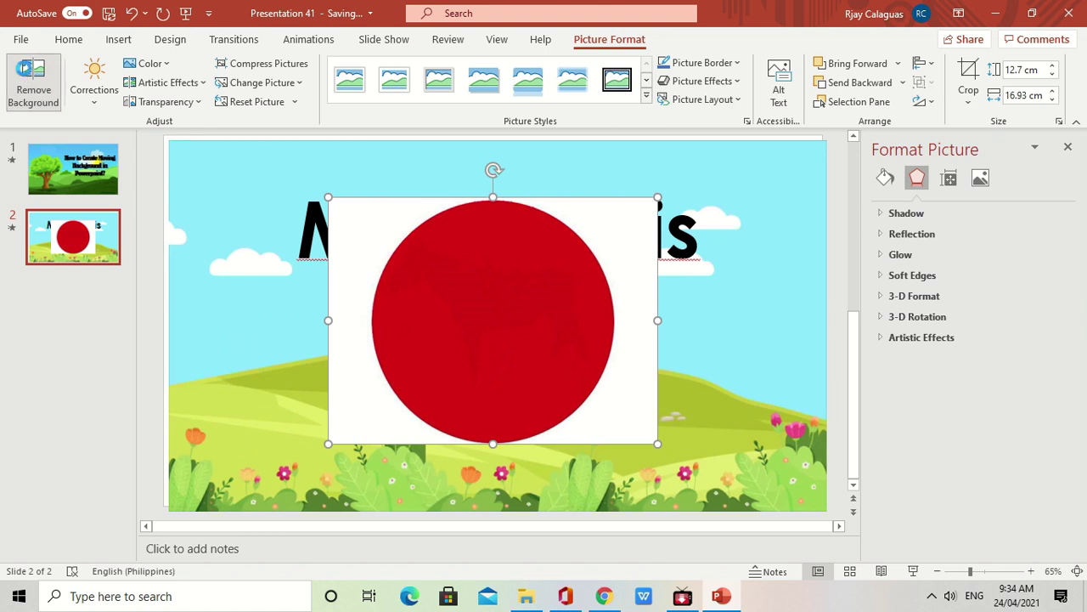
pyautogui.click(25, 68)
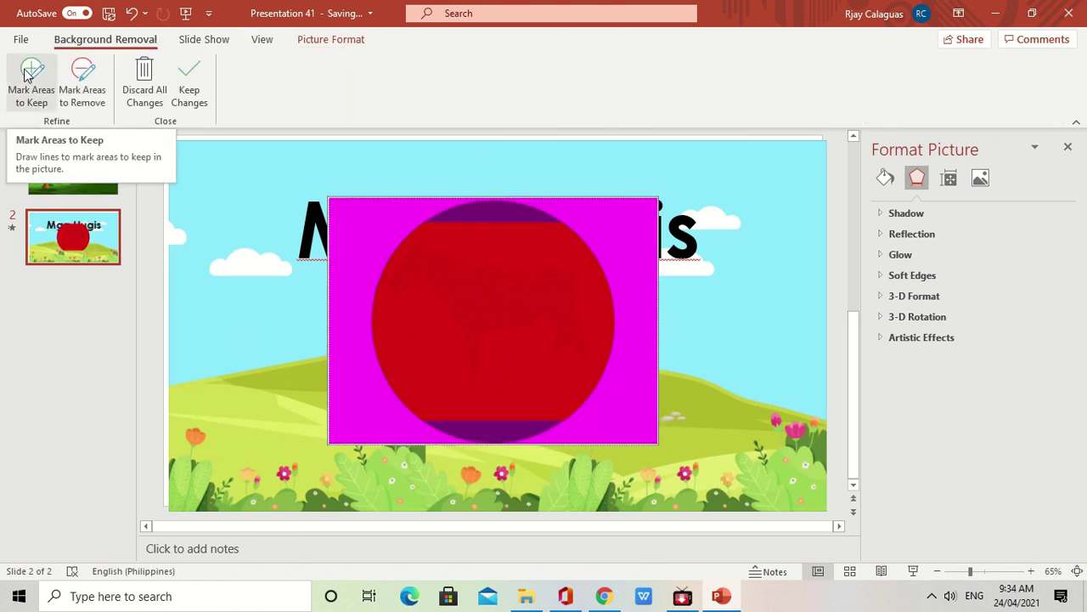
pyautogui.click(42, 88)
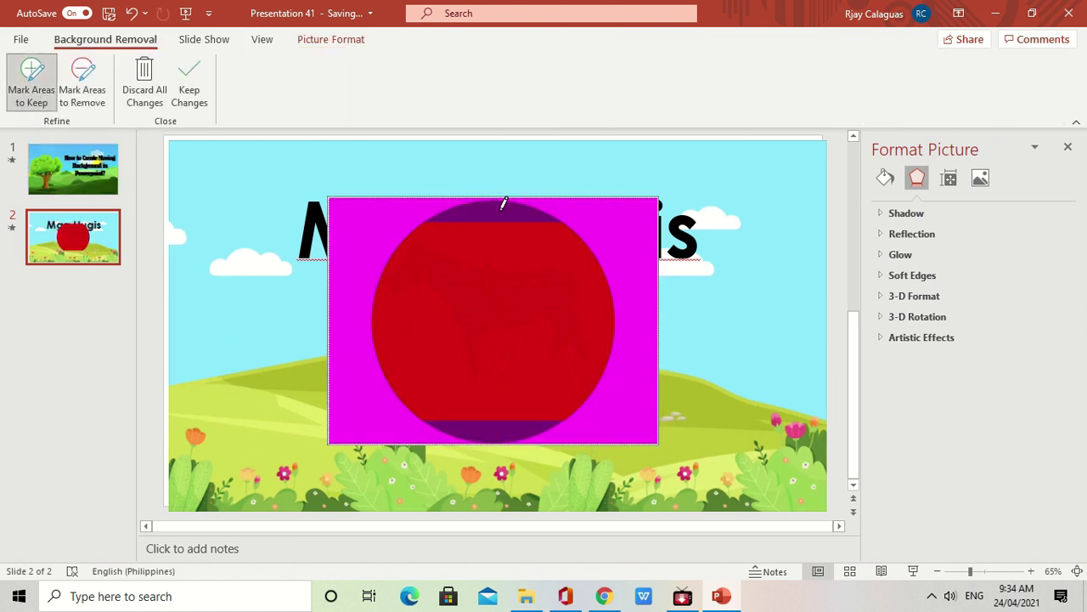
pyautogui.click(491, 422)
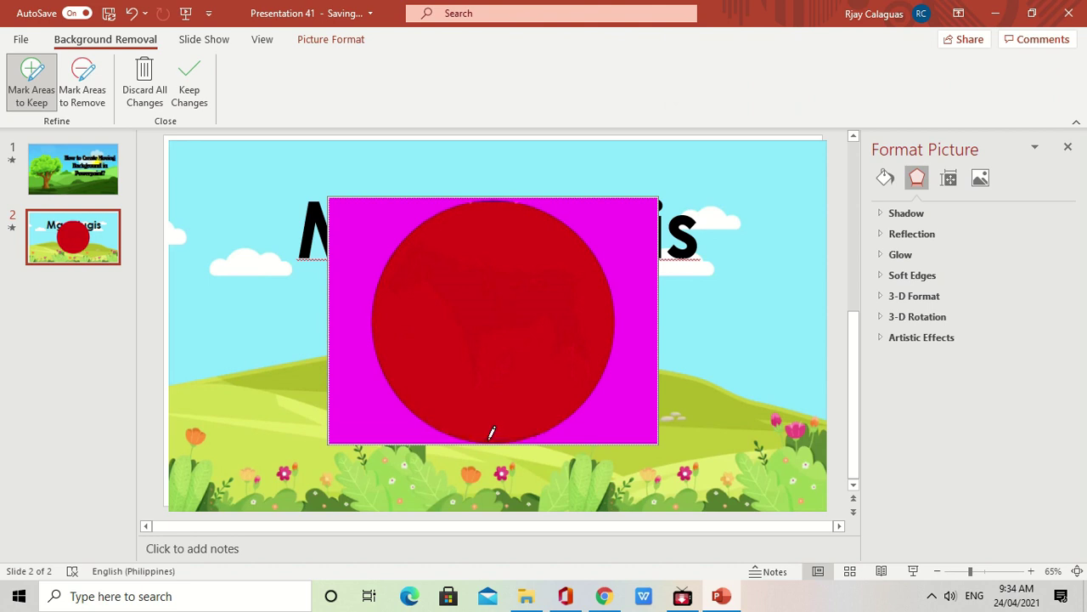
pyautogui.click(189, 85)
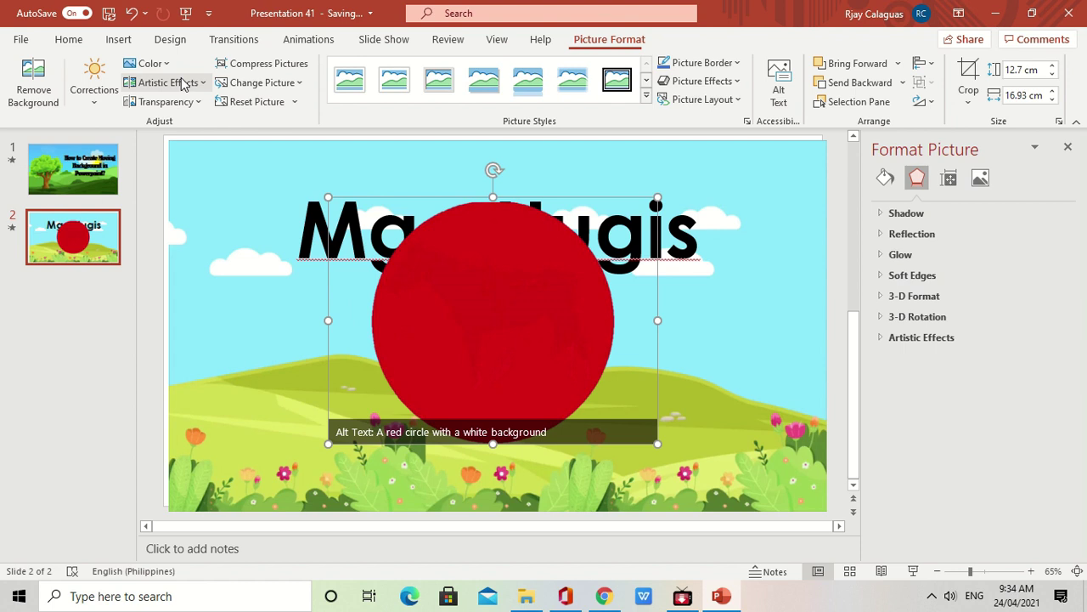
pyautogui.moveTo(328, 196); pyautogui.dragTo(485, 371)
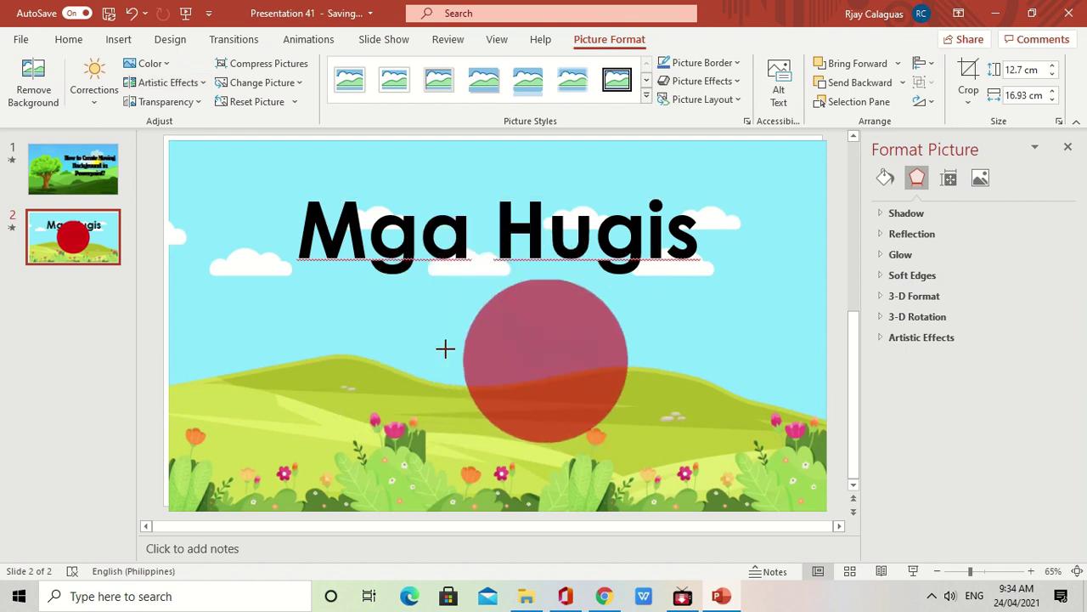
pyautogui.moveTo(578, 389)
pyautogui.mouseDown()
pyautogui.moveTo(329, 363)
pyautogui.moveTo(325, 348)
pyautogui.mouseUp()
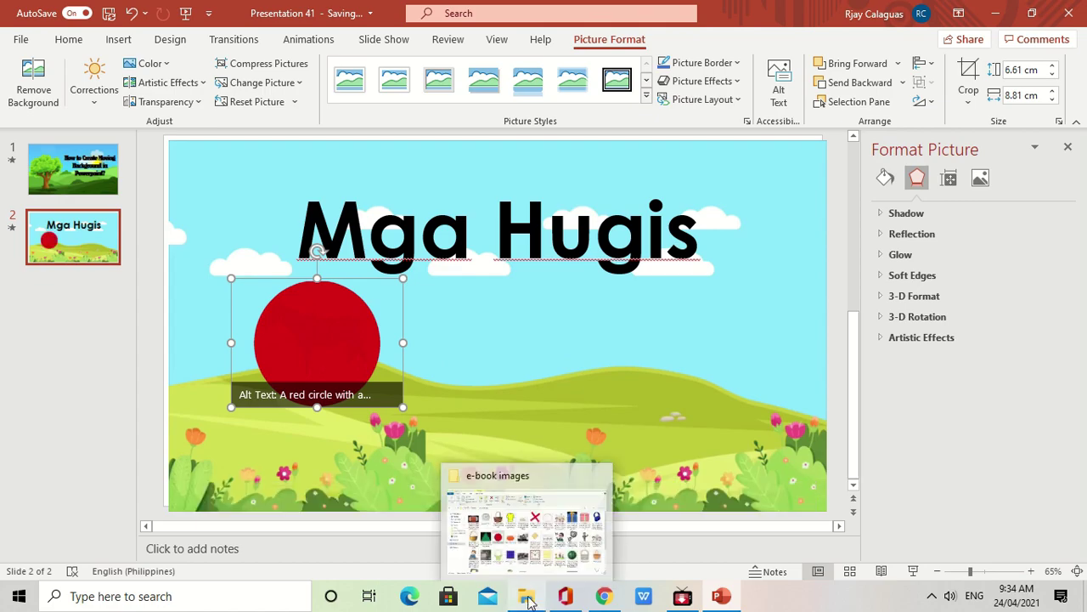
# Copy the blue square image from the e-book images folder and return to PowerPoint
pyautogui.click(528, 600)
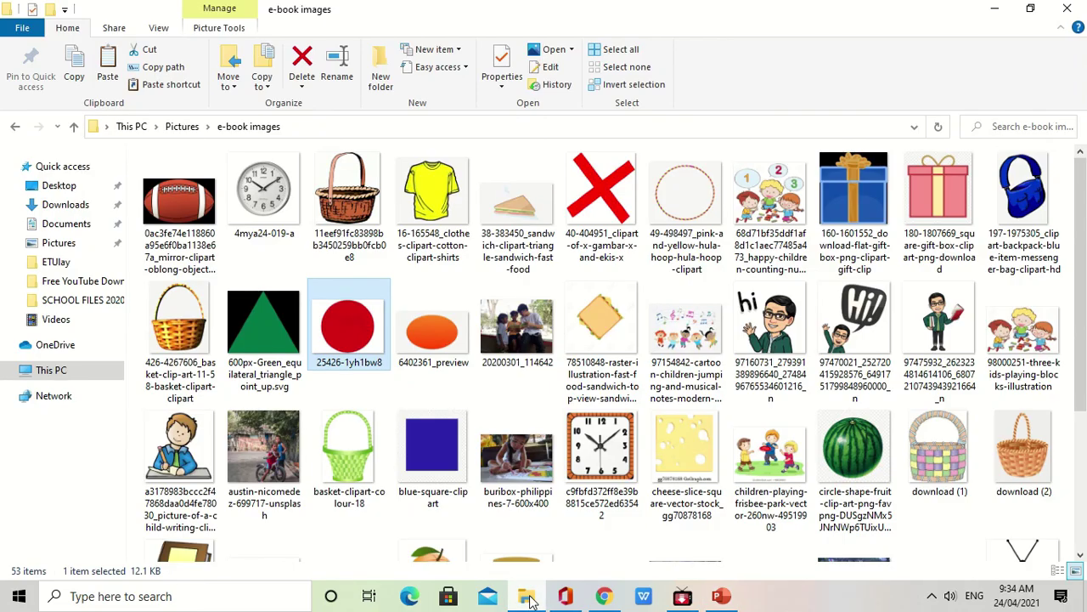
pyautogui.click(421, 443)
pyautogui.rightClick(426, 437)
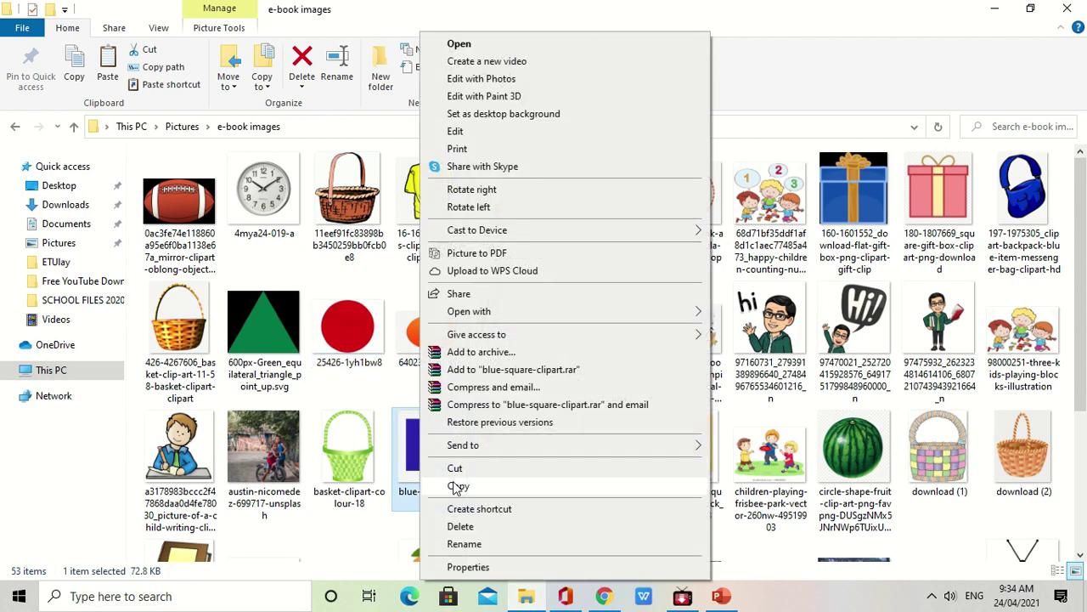
pyautogui.click(459, 487)
pyautogui.click(721, 595)
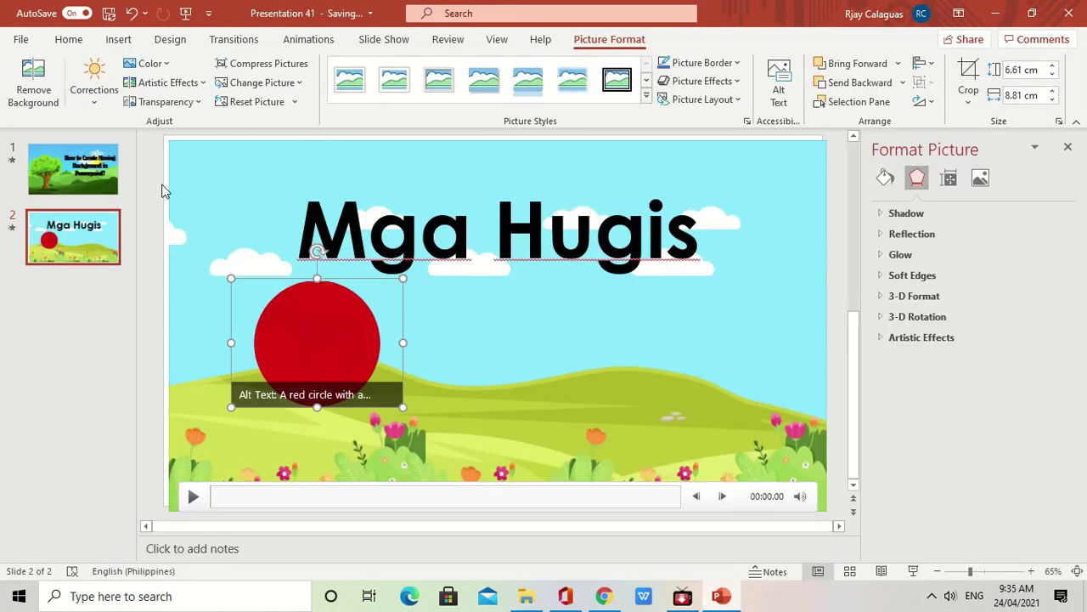
# Paste the blue square, strip its magenta background, shrink it to 9.21 x 8.81 cm and place it beside the circle
pyautogui.rightClick(152, 176)
pyautogui.click(192, 216)
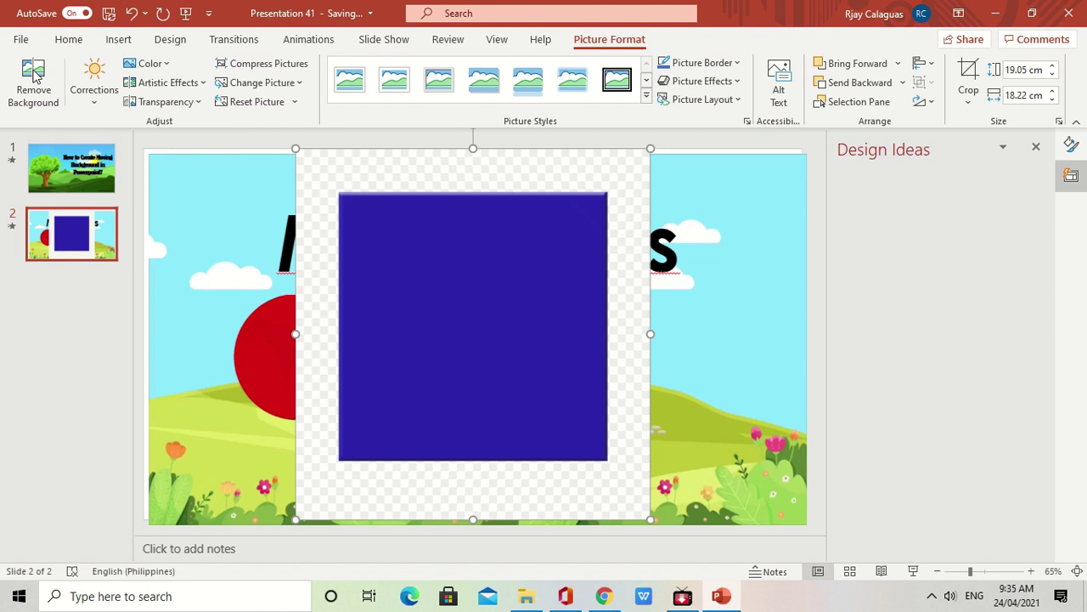
pyautogui.click(33, 85)
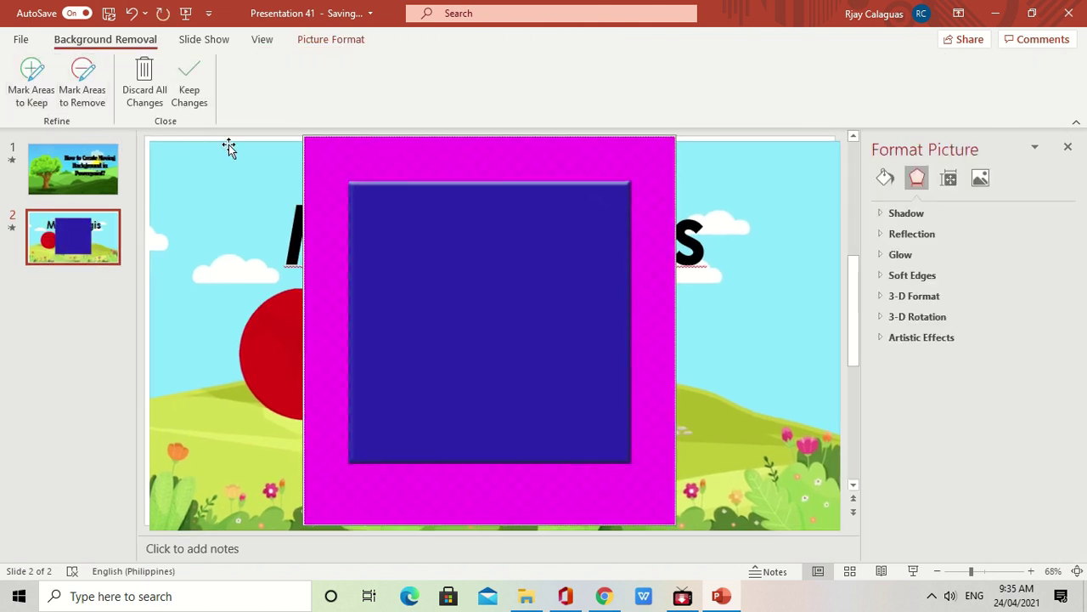
pyautogui.click(190, 81)
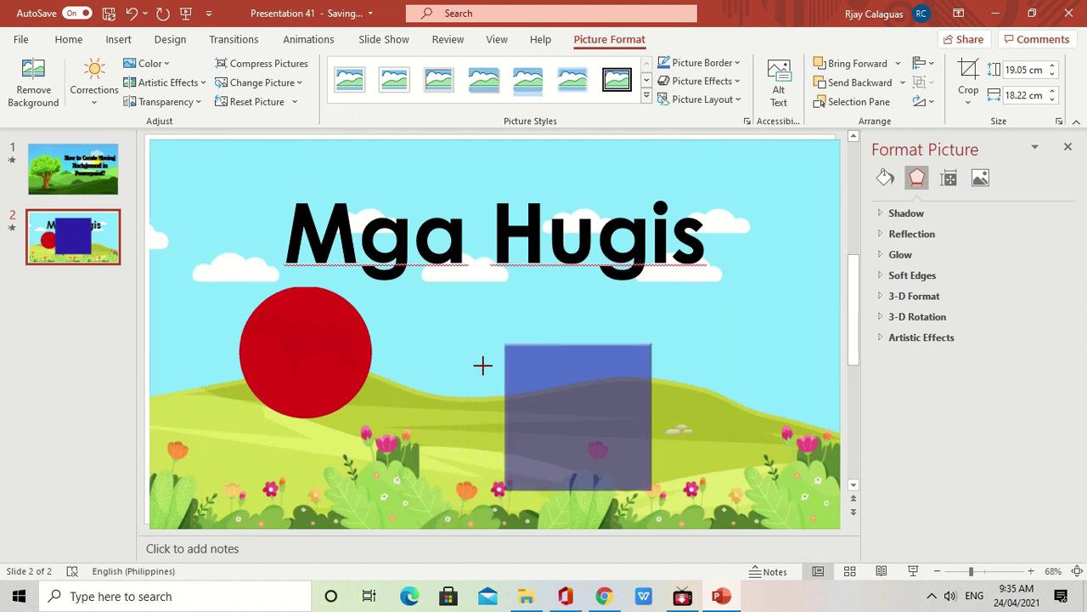
pyautogui.moveTo(303, 134); pyautogui.dragTo(490, 371)
pyautogui.moveTo(581, 420)
pyautogui.mouseDown()
pyautogui.moveTo(508, 369)
pyautogui.moveTo(508, 356)
pyautogui.mouseUp()
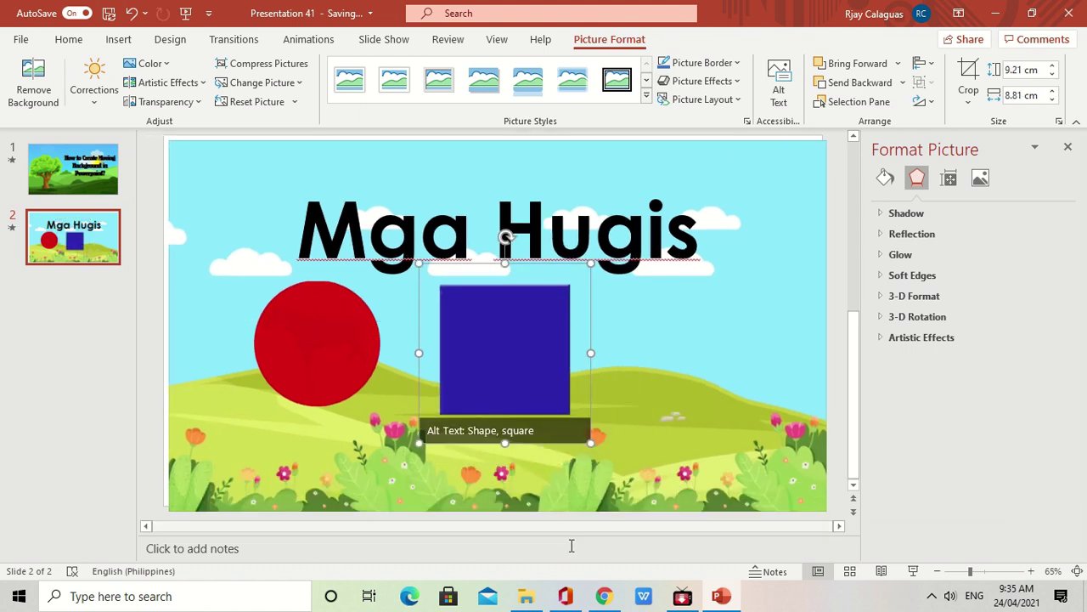
pyautogui.click(538, 601)
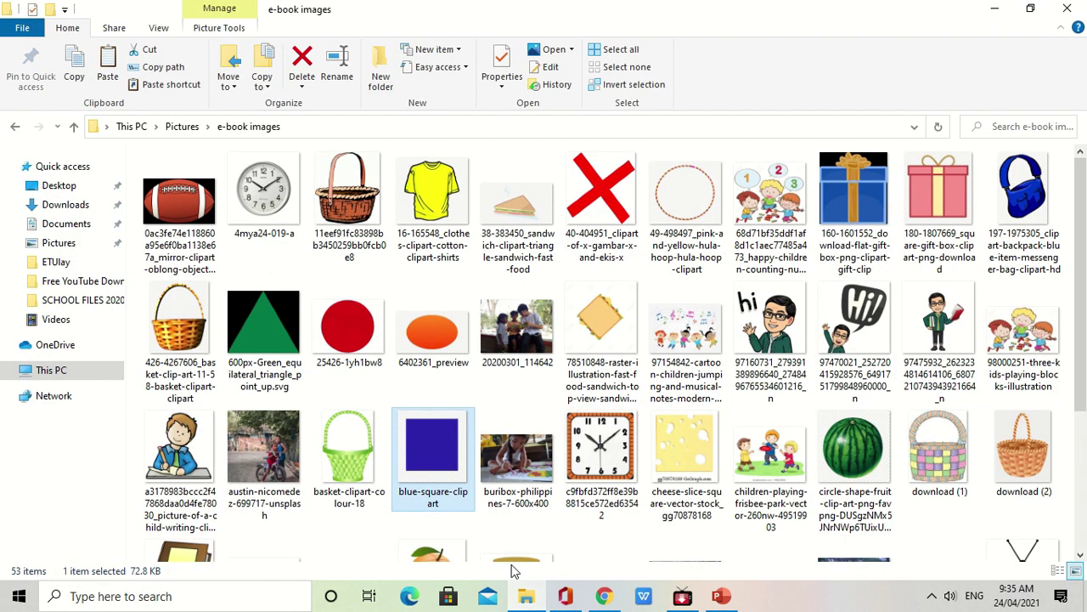
# Copy 600px-Green_equilateral_triangle_point_up.svg from e-book images and switch back to PowerPoint
pyautogui.scroll(-3, 687, 444)
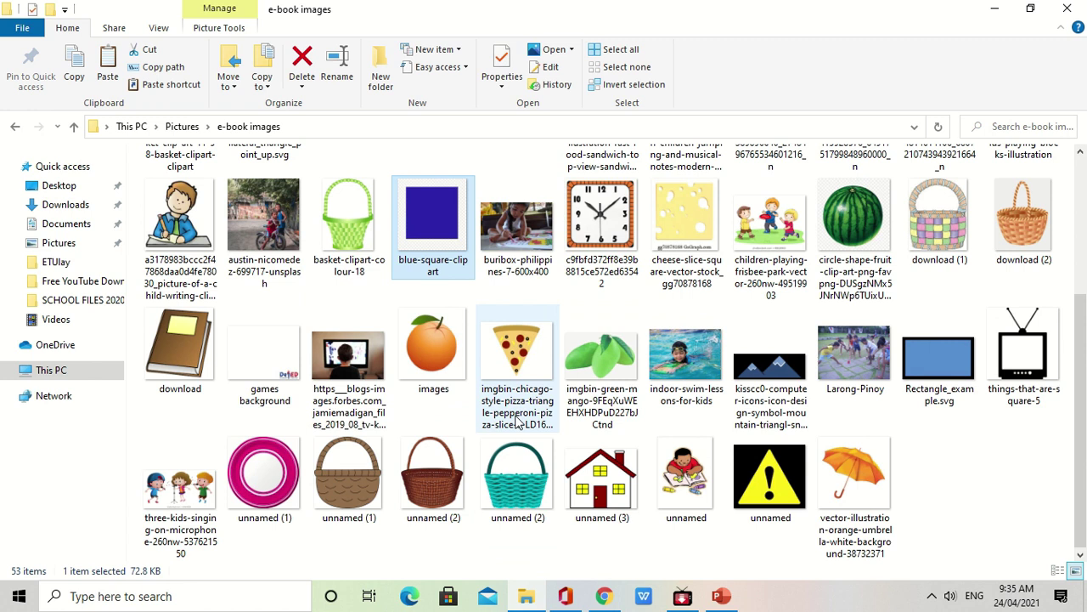
pyautogui.scroll(3, 515, 422)
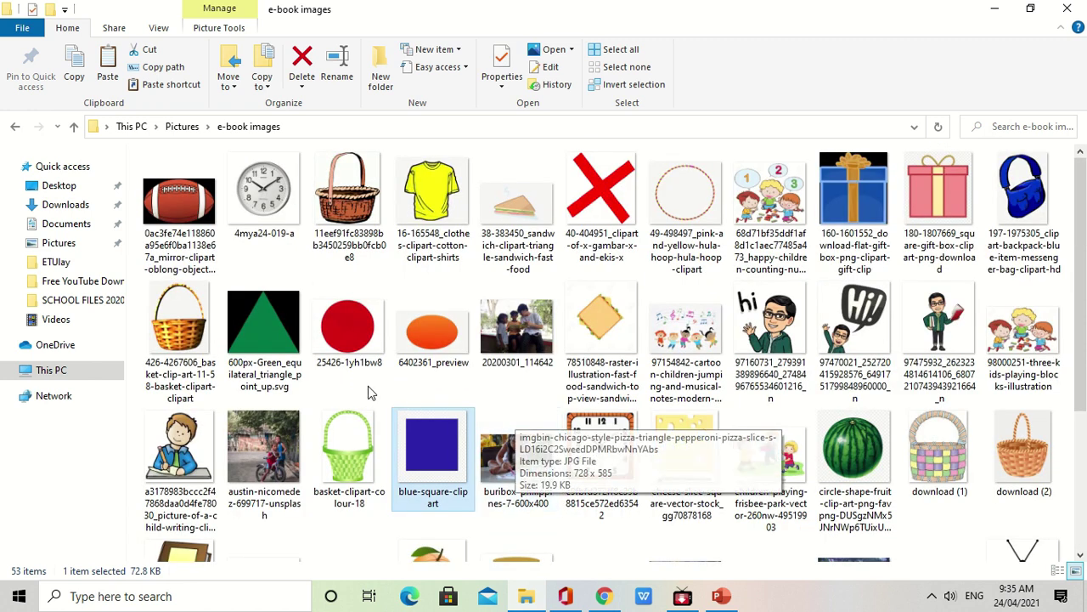
pyautogui.rightClick(269, 319)
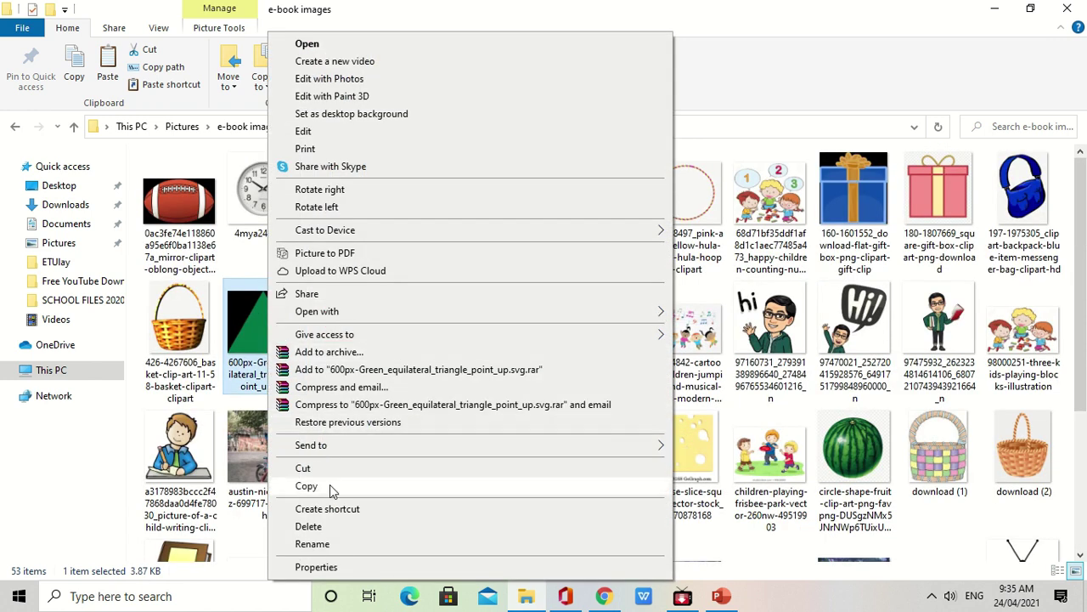
pyautogui.click(306, 485)
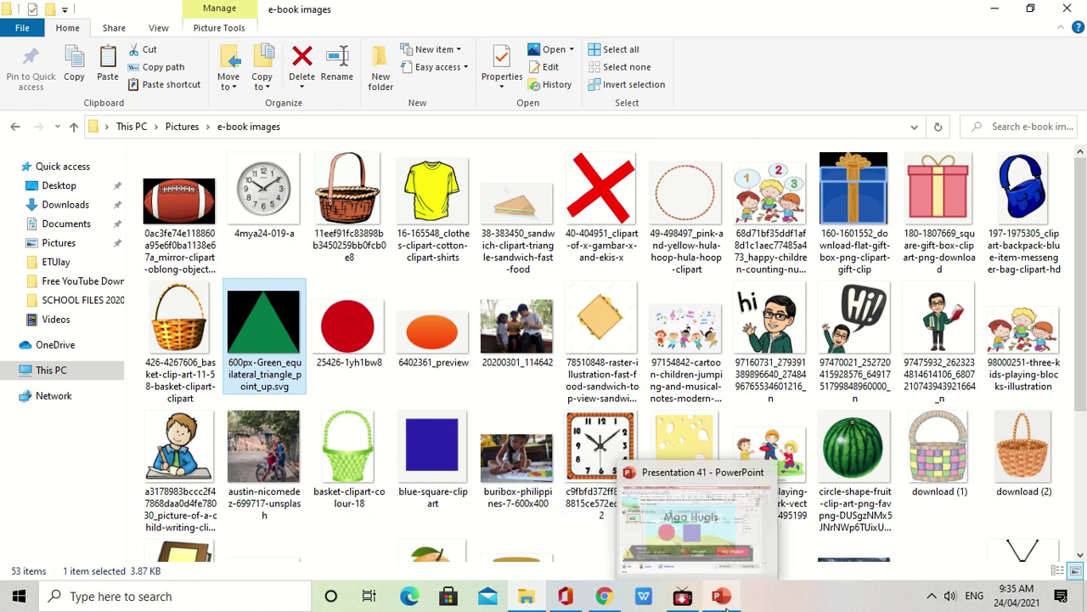
pyautogui.click(720, 595)
# Paste the green triangle, shrink it to match the square, and line up circle, square and triangle in a row
pyautogui.rightClick(147, 197)
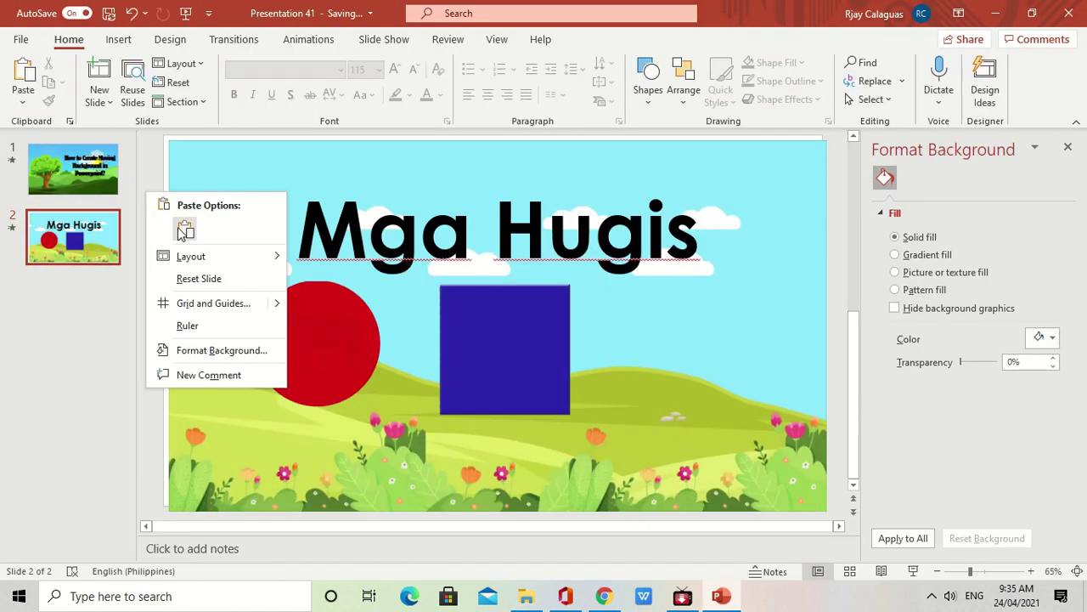
pyautogui.click(180, 230)
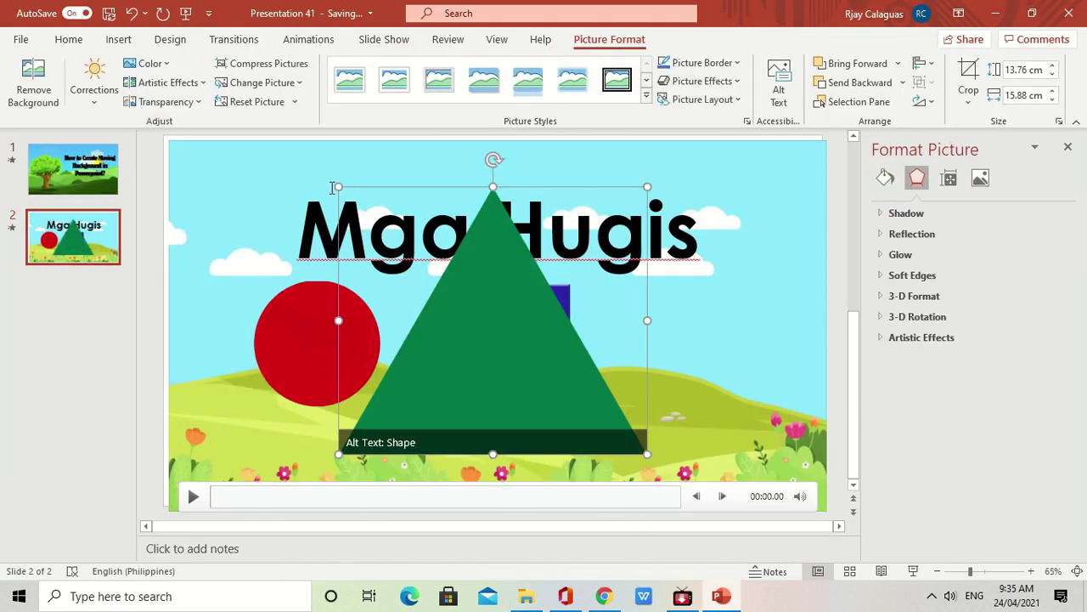
pyautogui.moveTo(337, 187); pyautogui.dragTo(452, 289)
pyautogui.moveTo(575, 389); pyautogui.dragTo(721, 371)
pyautogui.moveTo(512, 356); pyautogui.dragTo(487, 359)
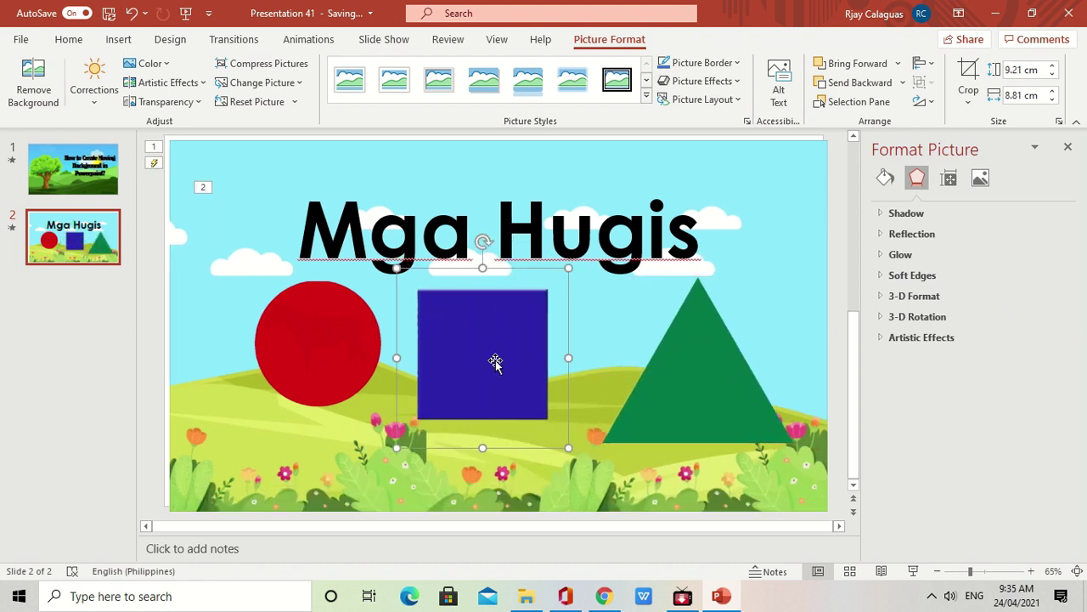
pyautogui.click(716, 347)
pyautogui.moveTo(608, 286)
pyautogui.mouseDown()
pyautogui.moveTo(643, 323)
pyautogui.moveTo(636, 329)
pyautogui.mouseUp()
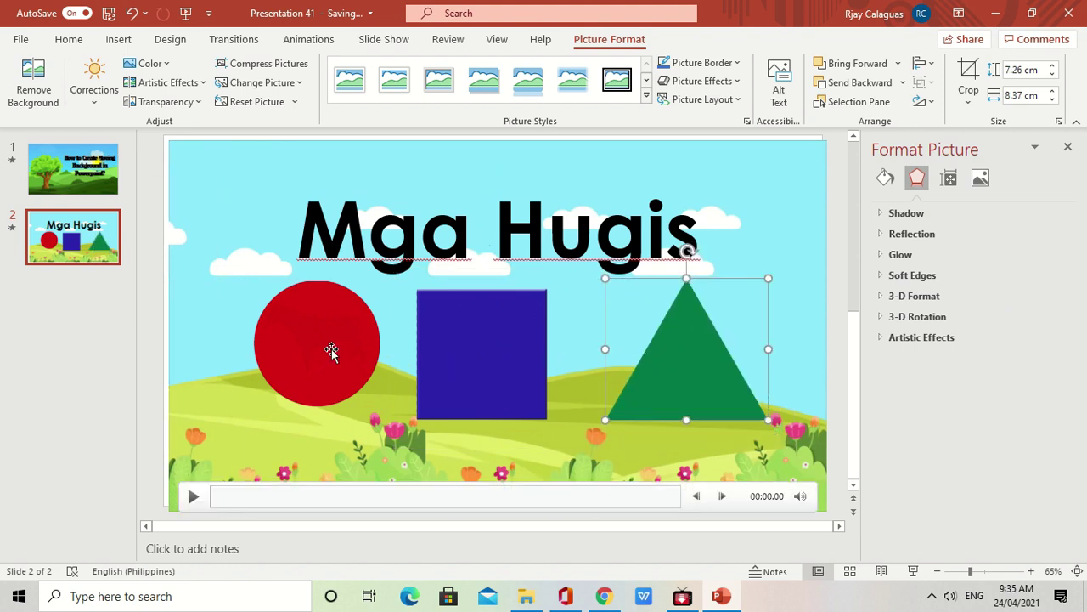
pyautogui.moveTo(332, 348); pyautogui.dragTo(325, 359)
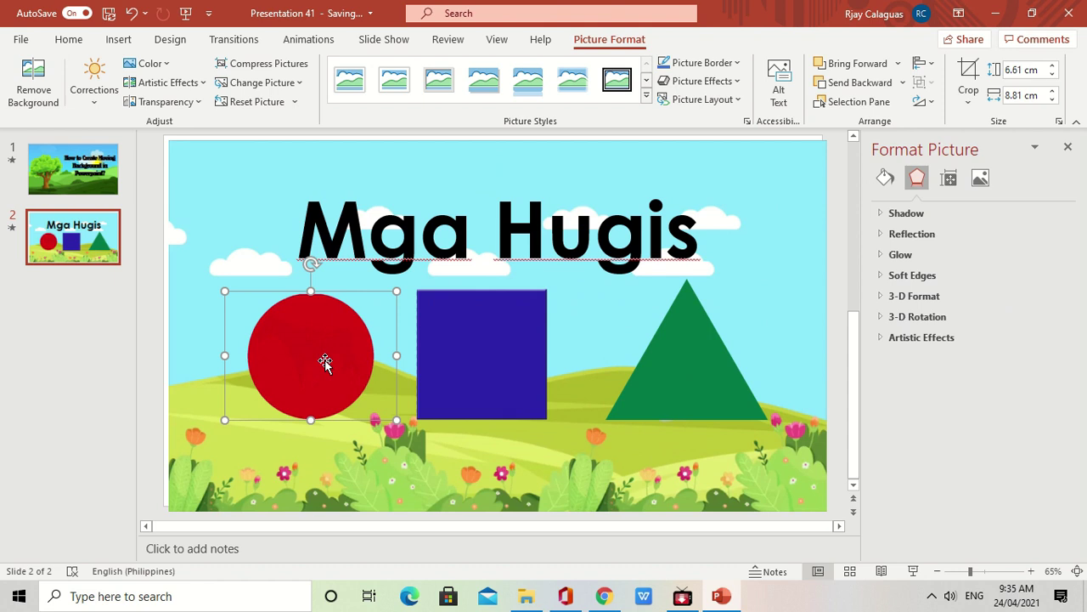
pyautogui.click(311, 40)
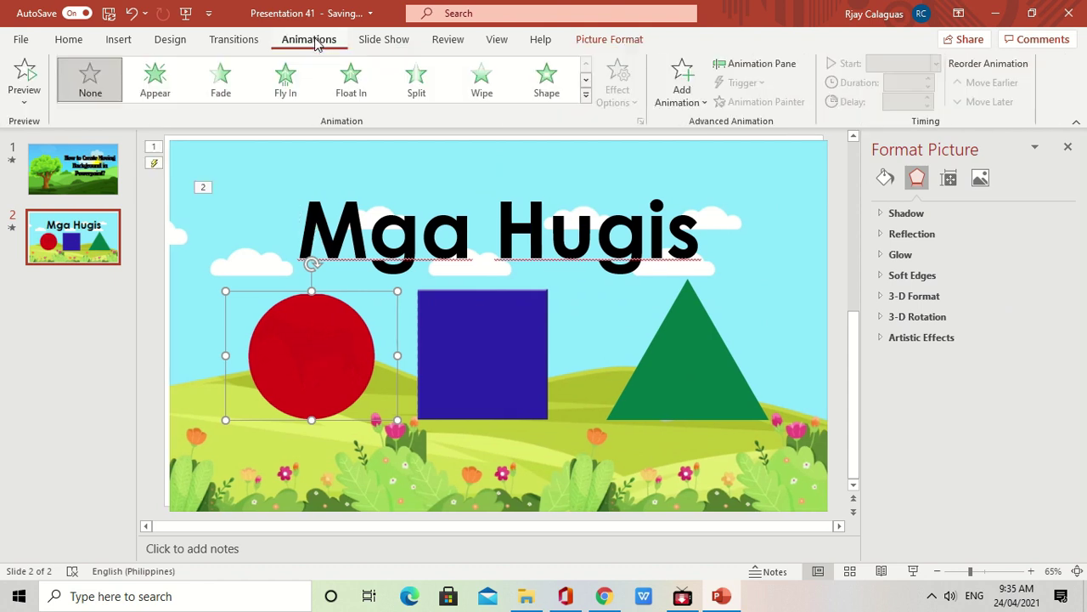
# Apply Fly In to the red circle, blue square and green triangle, giving animations 3 to 5
pyautogui.click(273, 81)
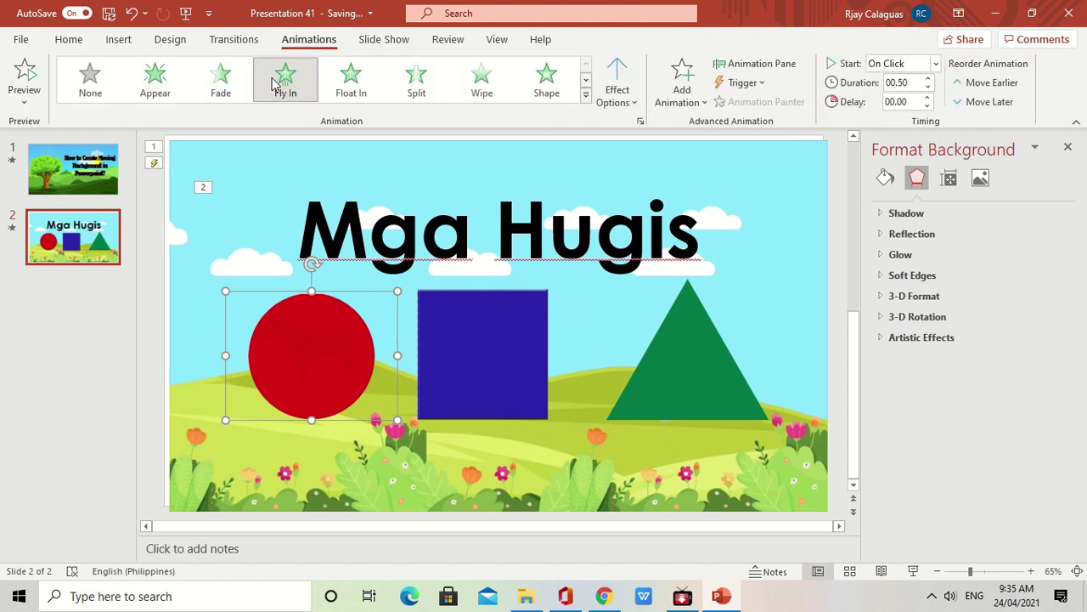
pyautogui.click(456, 364)
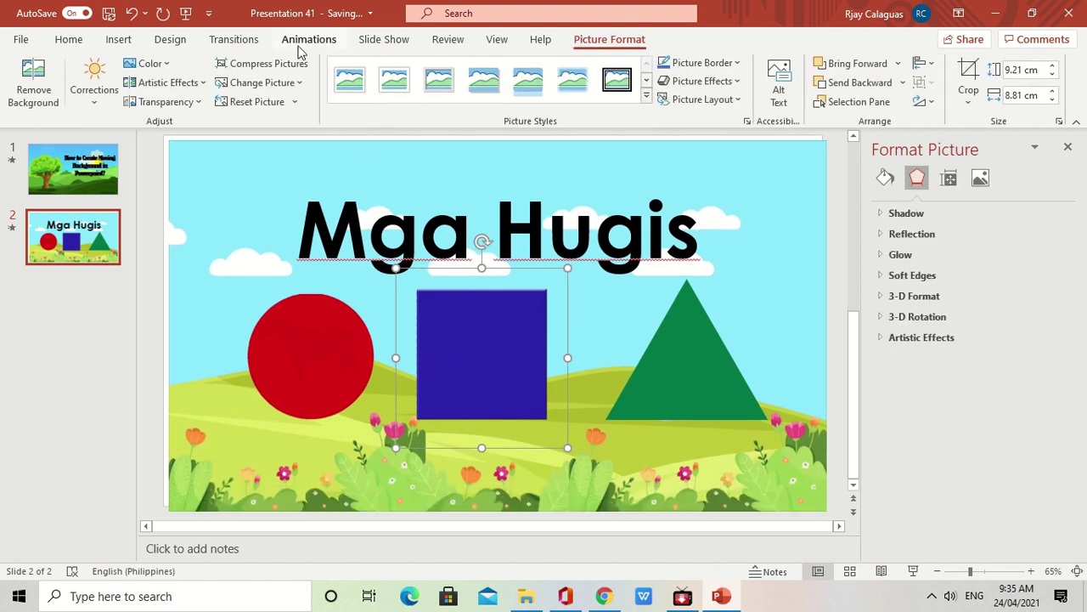
pyautogui.click(300, 41)
pyautogui.click(288, 85)
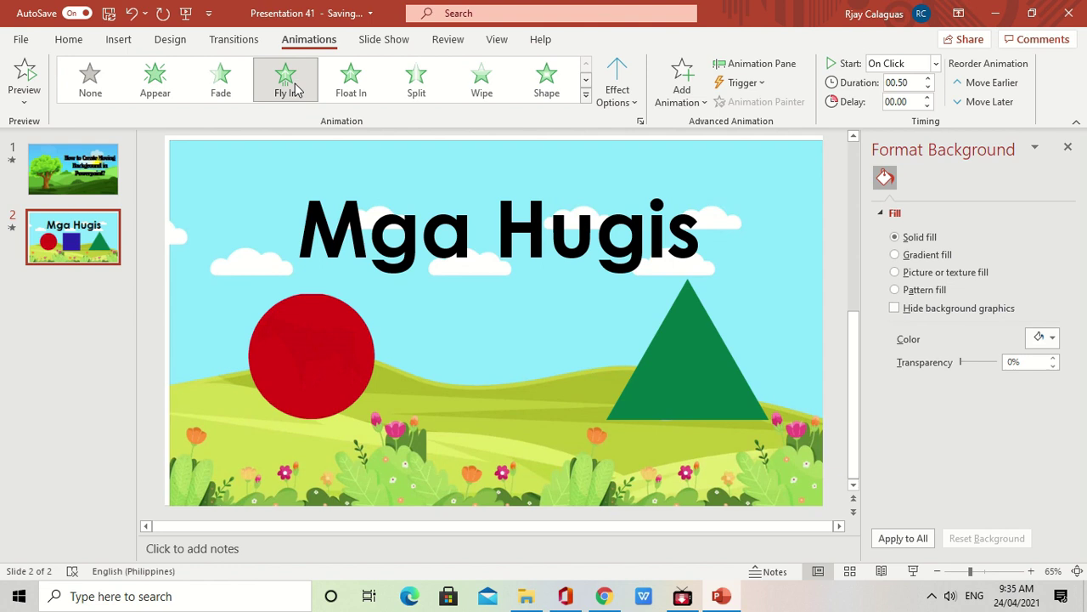
pyautogui.click(708, 353)
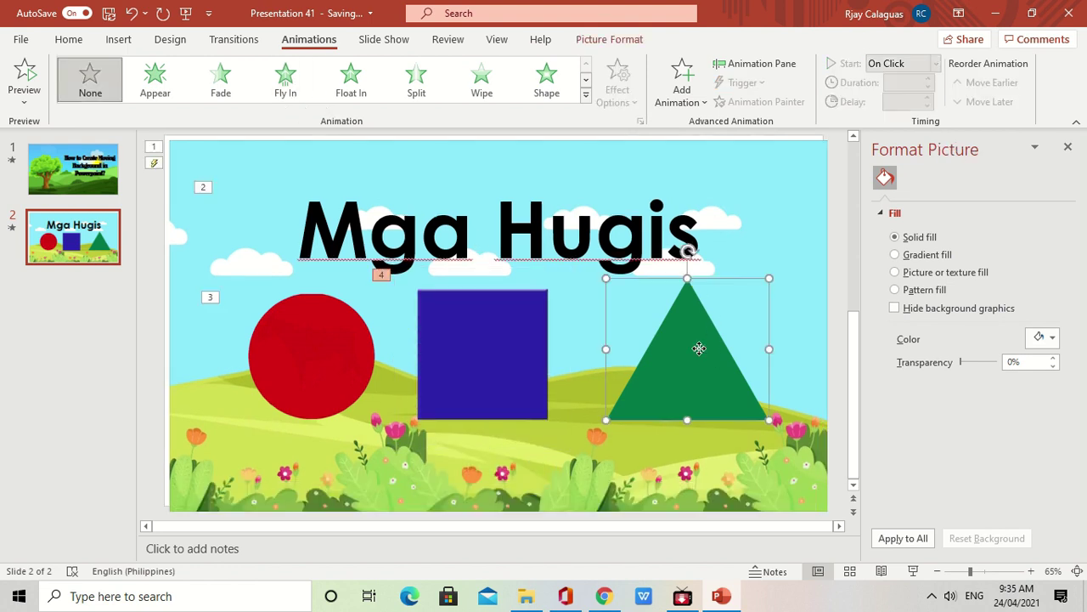
pyautogui.click(281, 81)
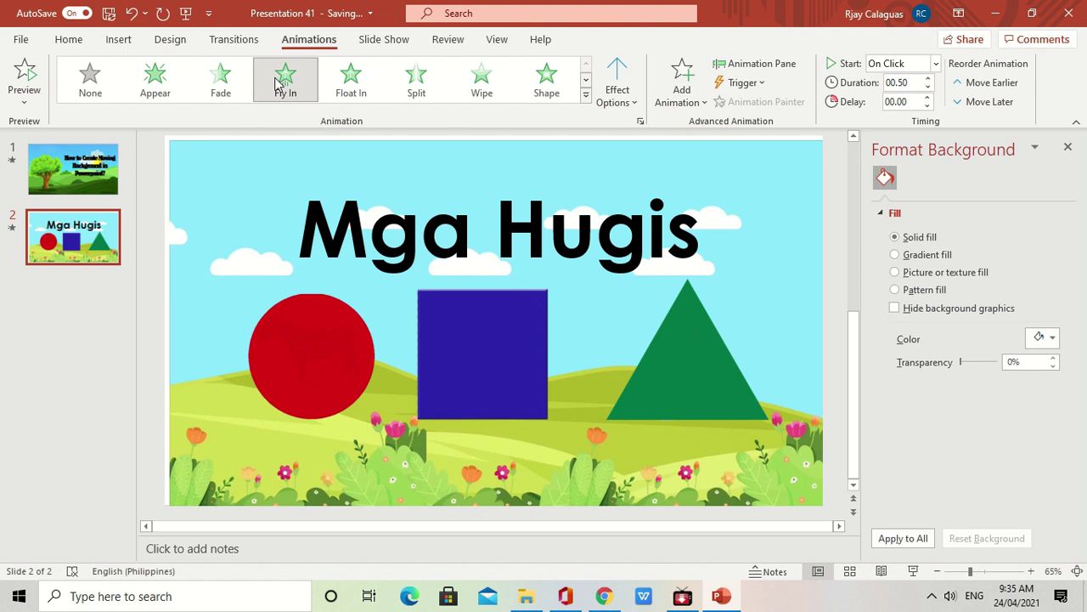
pyautogui.click(150, 317)
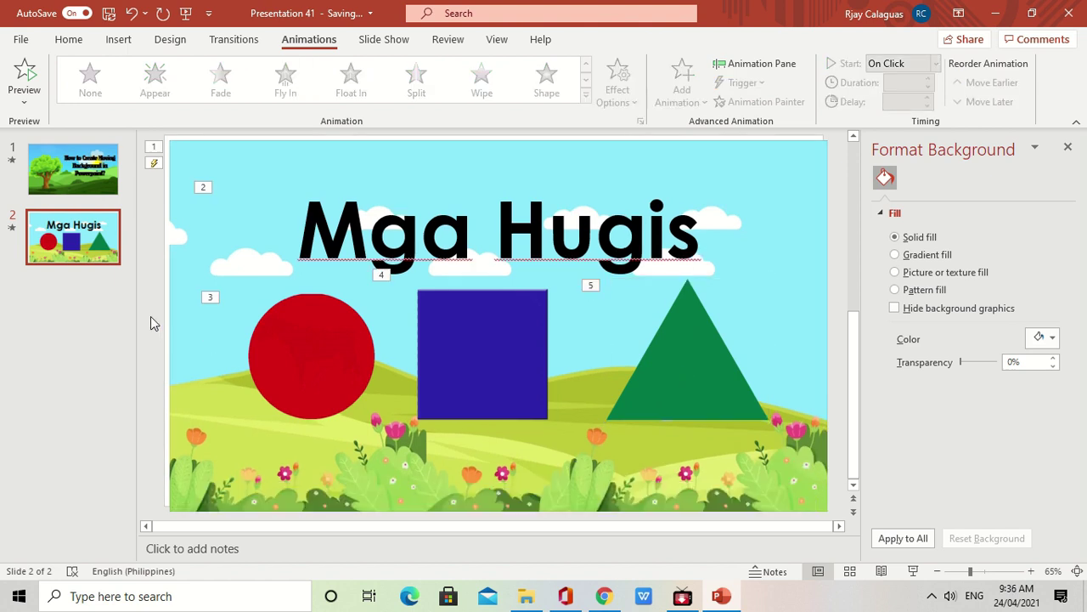
# Set the meadow video's Playback Start option to Automatically
pyautogui.doubleClick(791, 306)
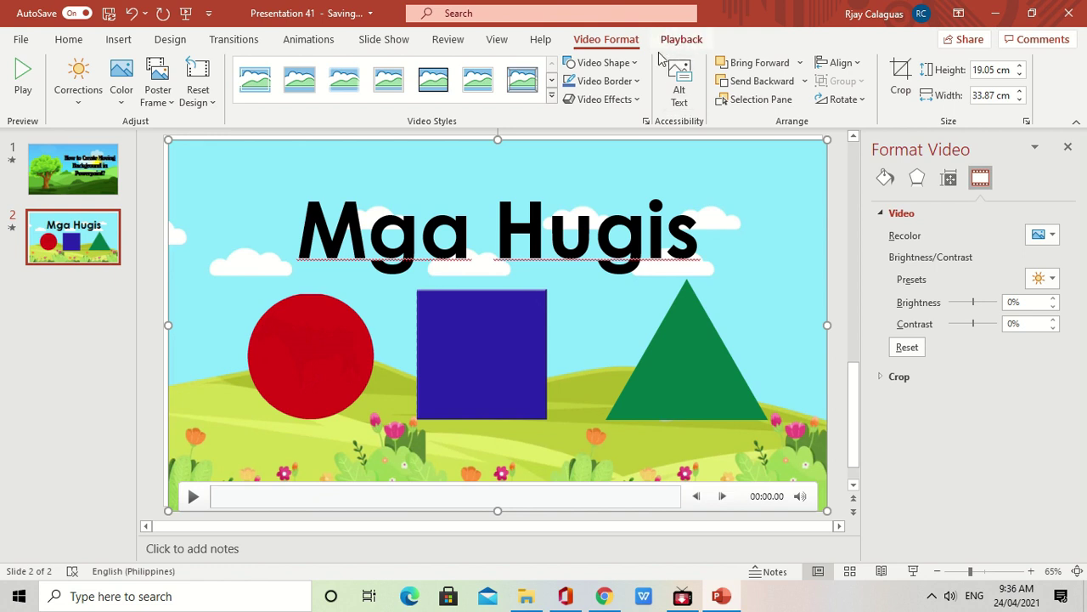
pyautogui.click(682, 40)
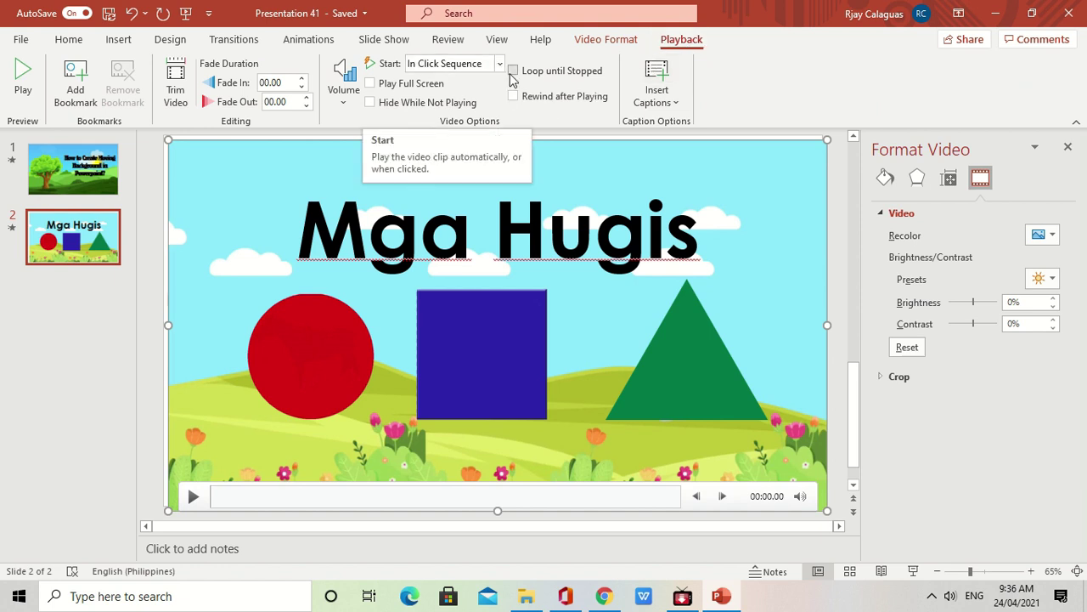
pyautogui.click(501, 65)
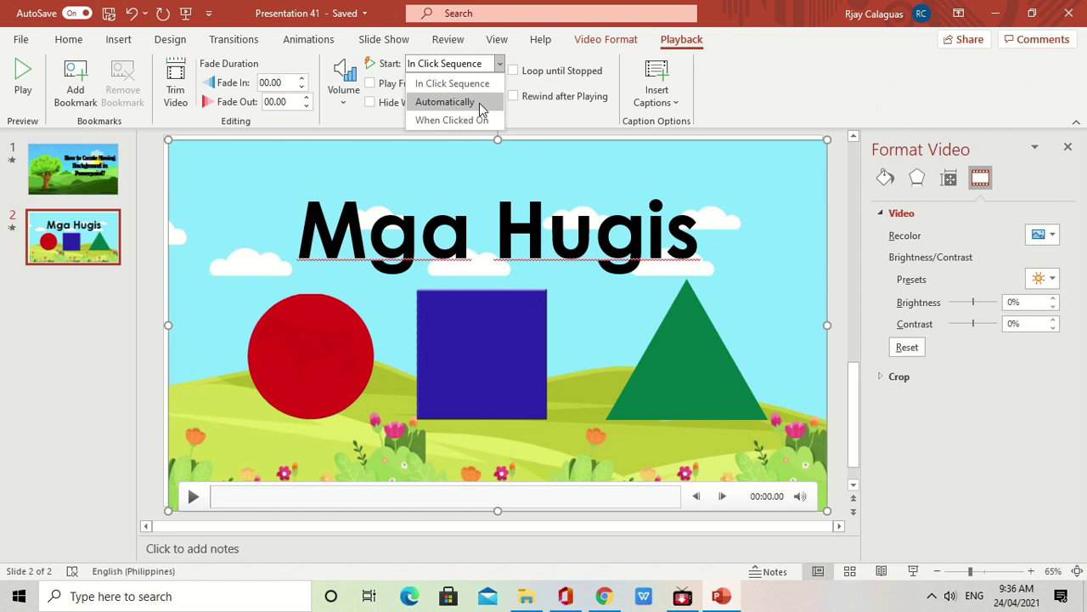
pyautogui.click(481, 102)
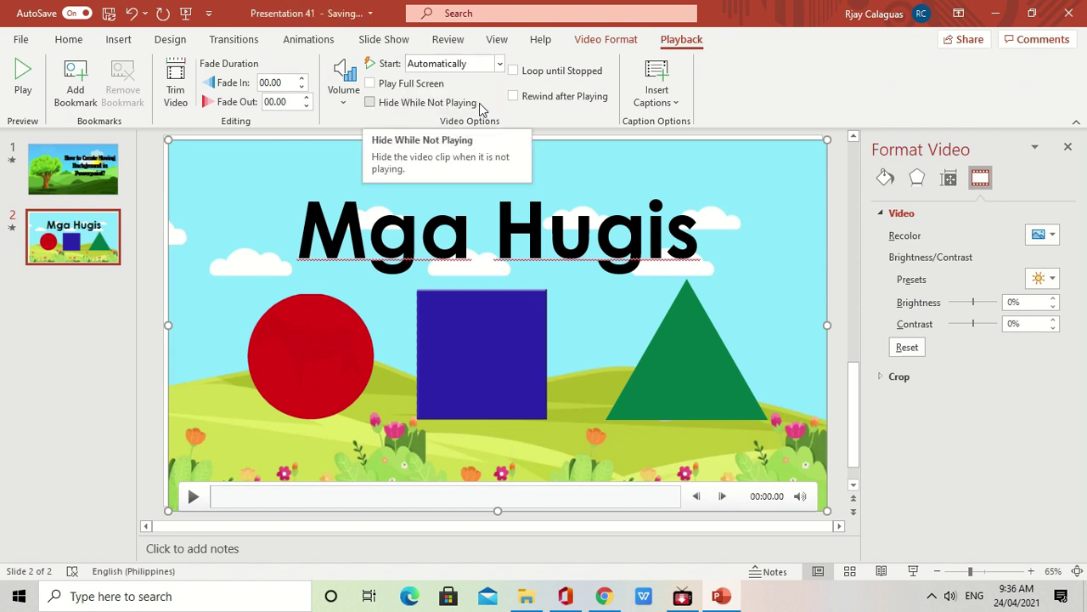
pyautogui.click(914, 574)
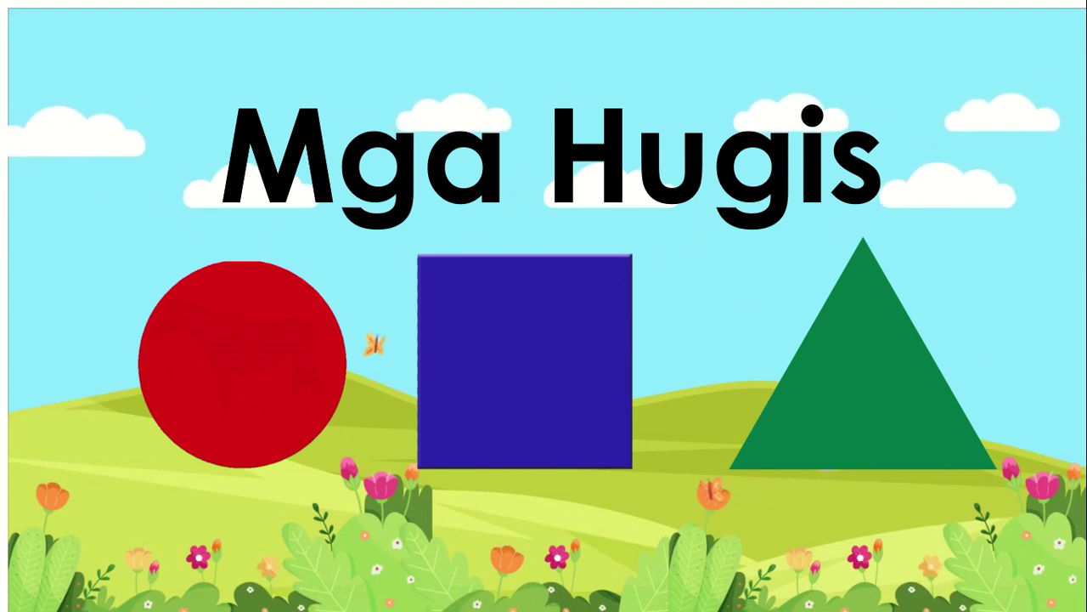
# Watch the slide show of slide 2, then exit back to editing with Esc
pyautogui.press('Escape')
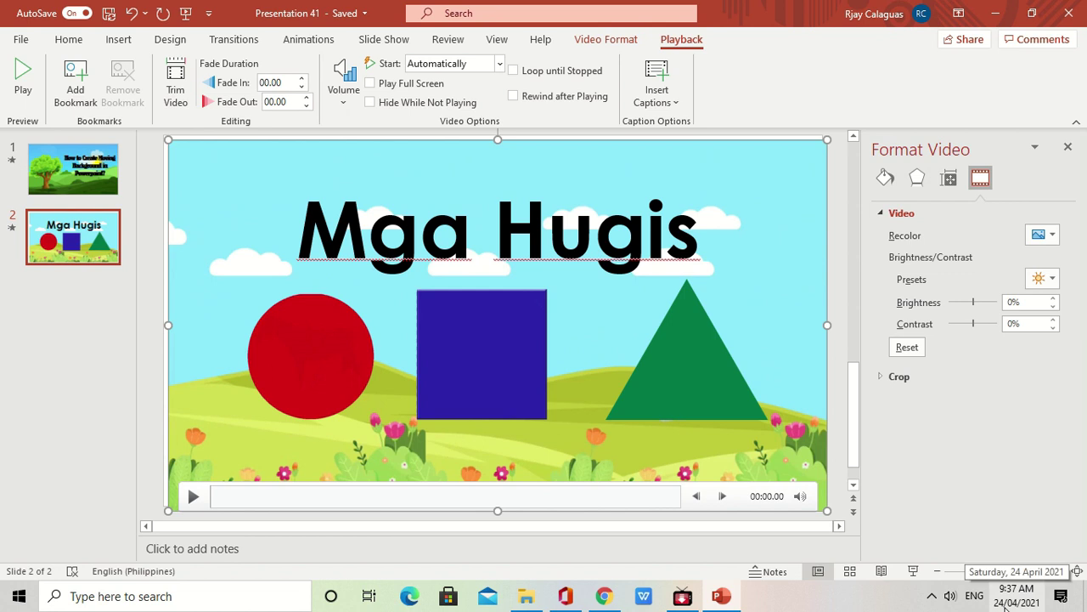